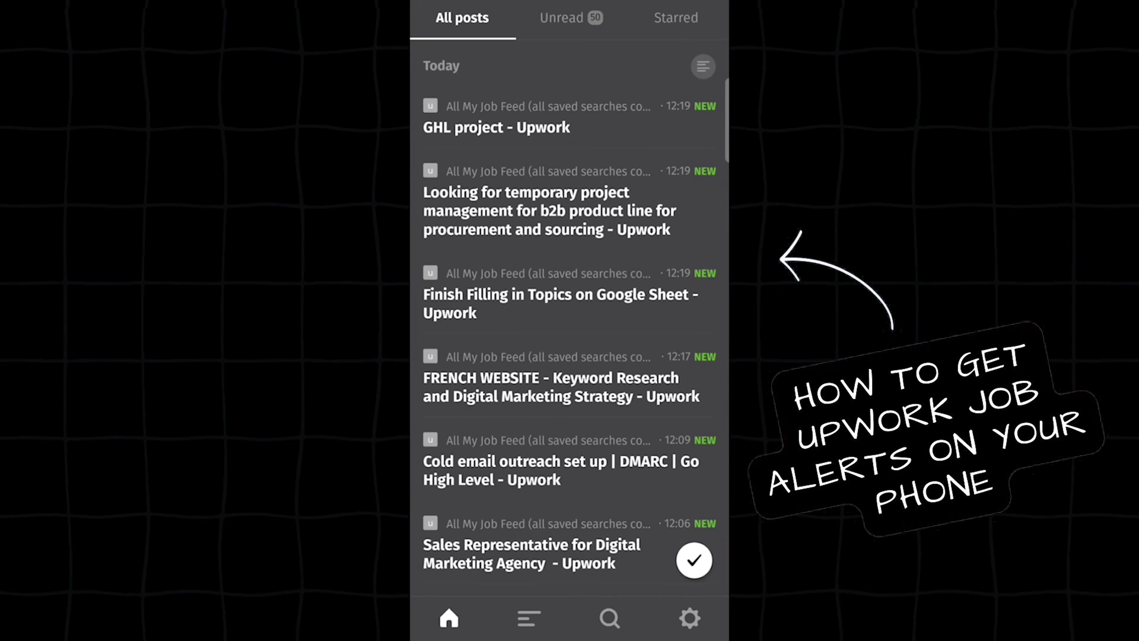
left_click_drag(641, 407, 679, 178)
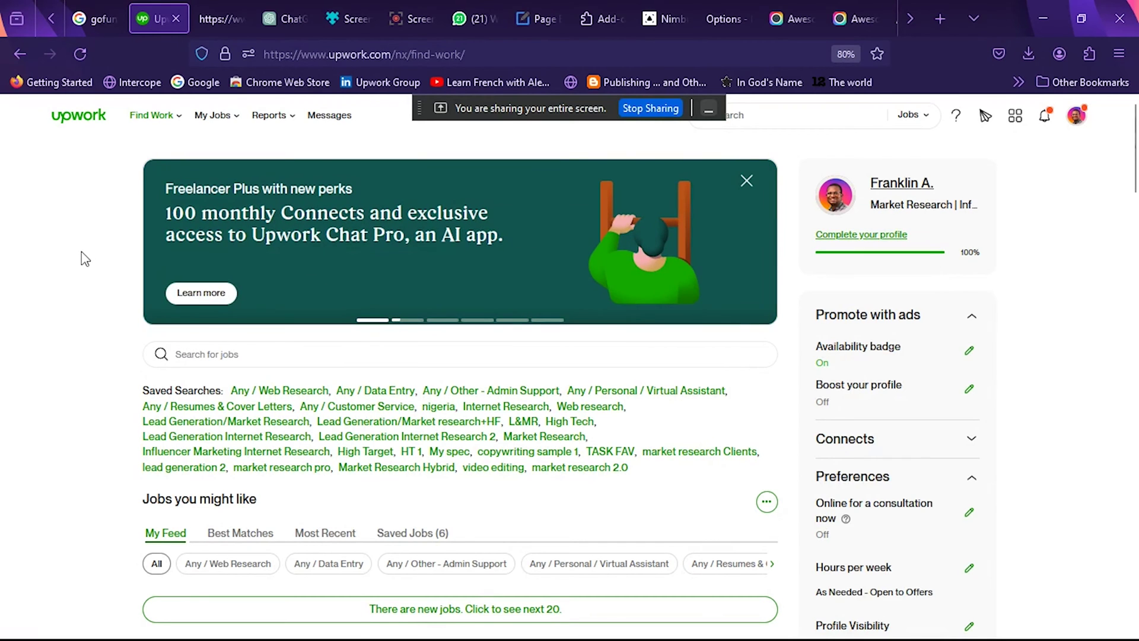
scroll(85, 259, "down", 1)
scroll(85, 259, "up", 1)
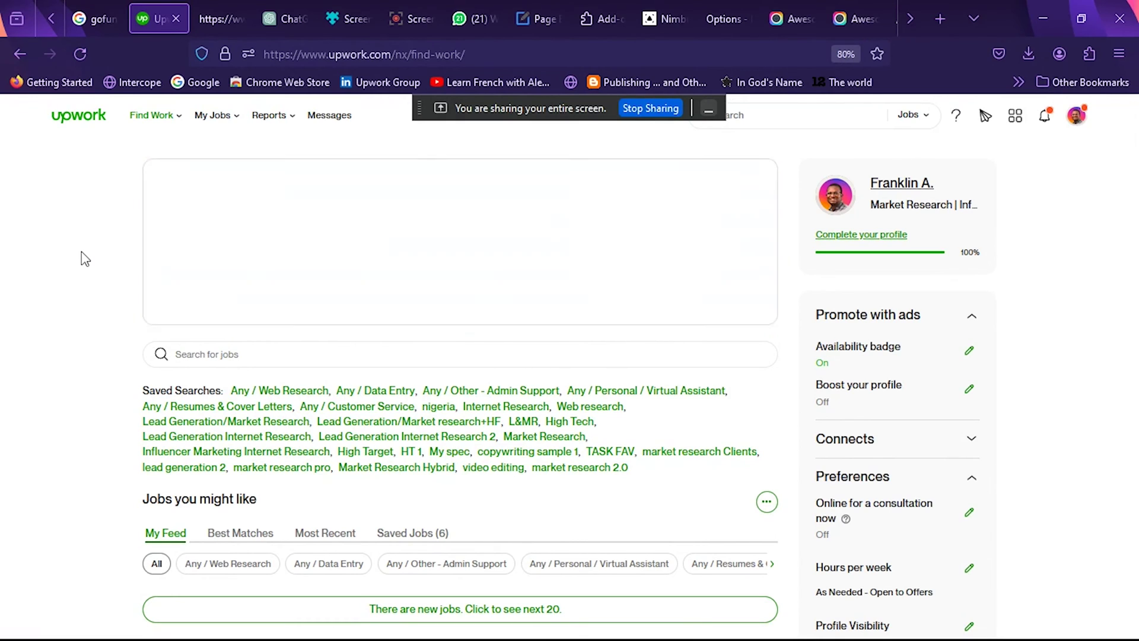
- Hide the screen-sharing bar, reload the Find Work page and search jobs for the recent term "market research"
left_click(708, 111)
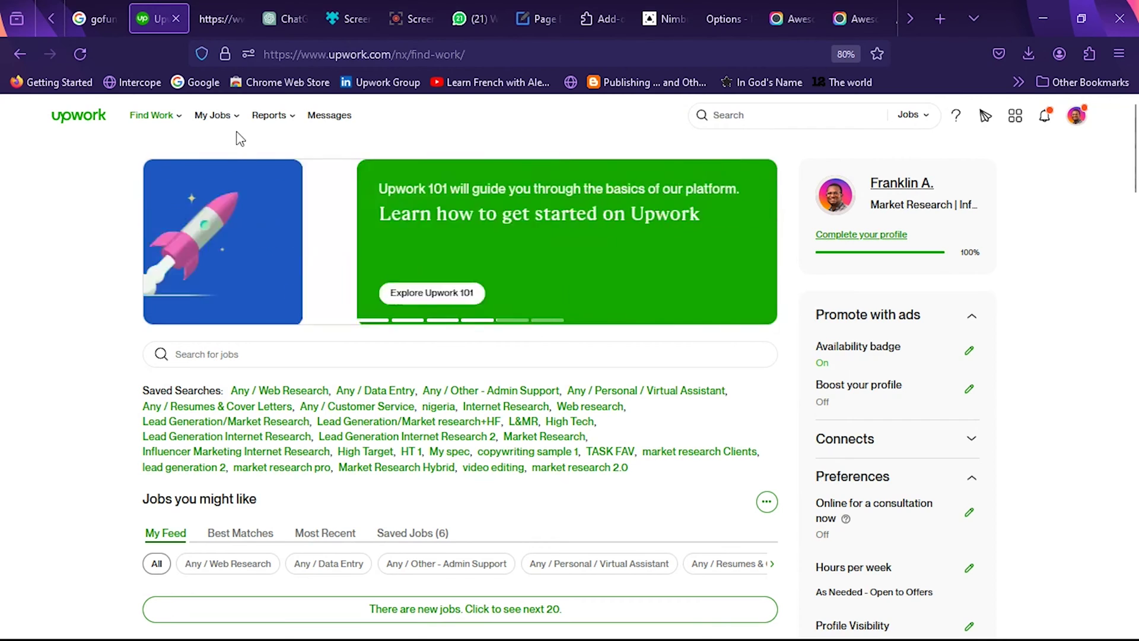
mouse_move(157, 118)
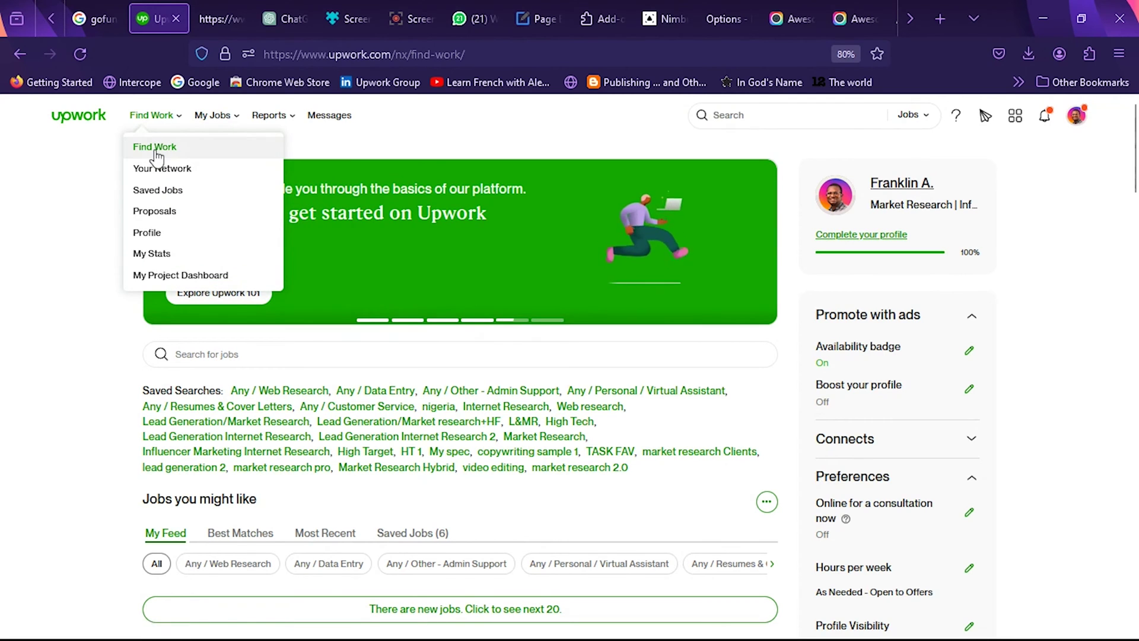
left_click(156, 153)
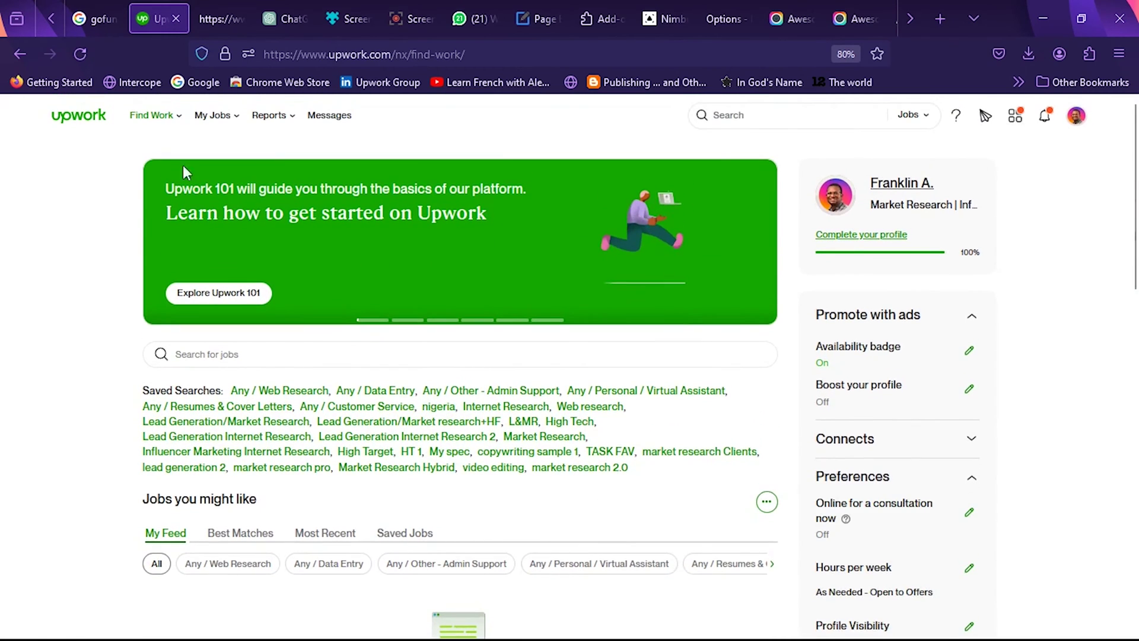
left_click(762, 117)
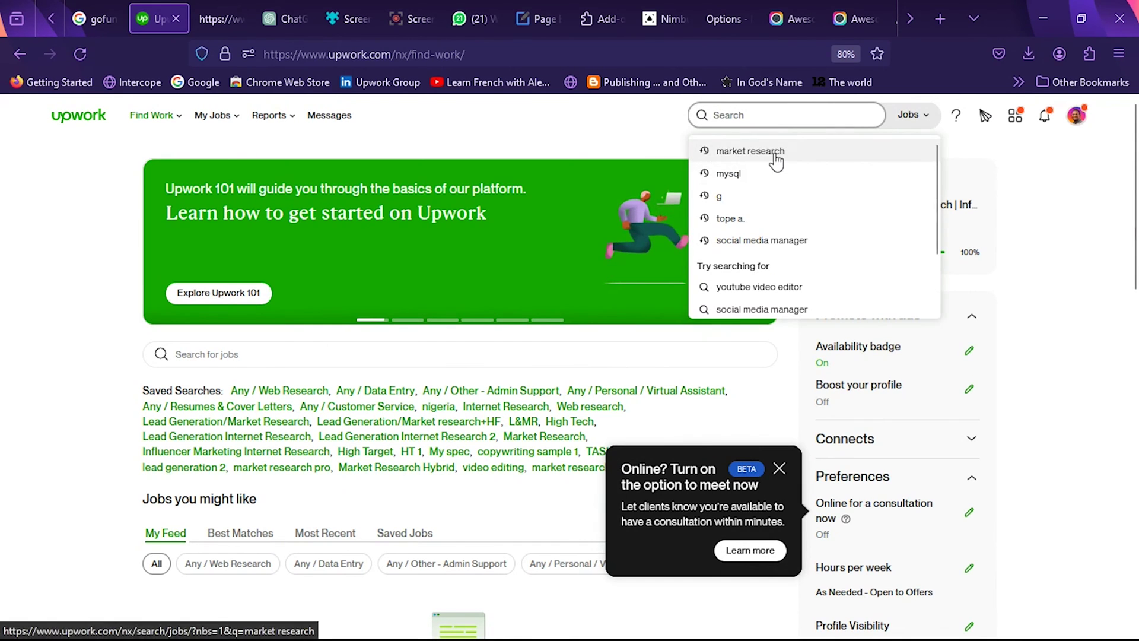
left_click(773, 153)
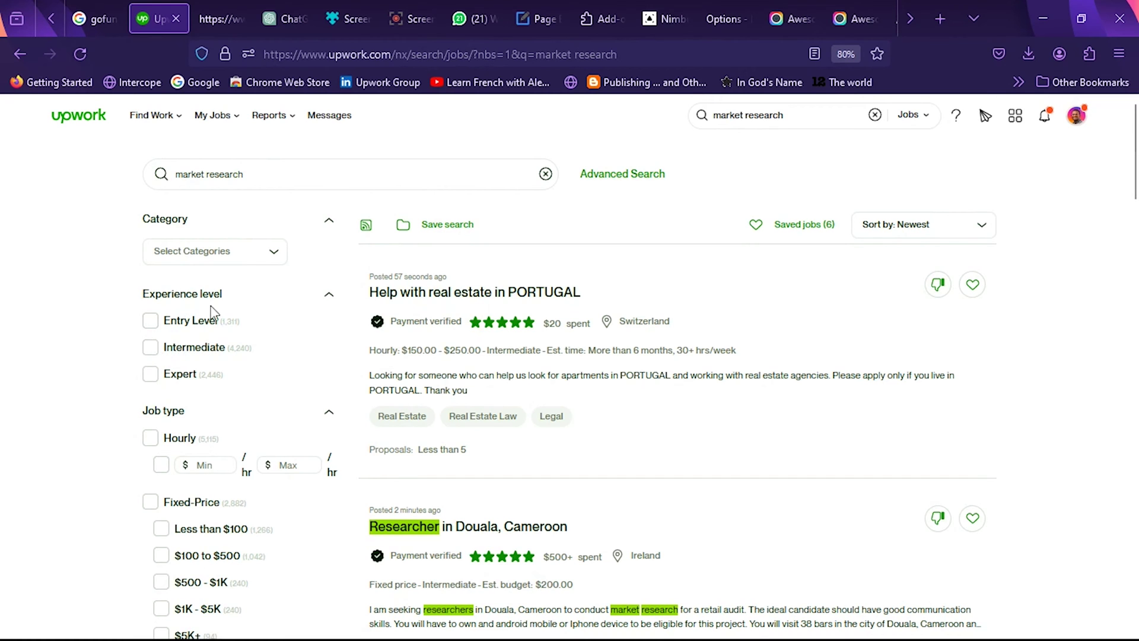
- Filter the results to Intermediate and Expert experience levels and hourly jobs with a minimum rate of $30
left_click(168, 354)
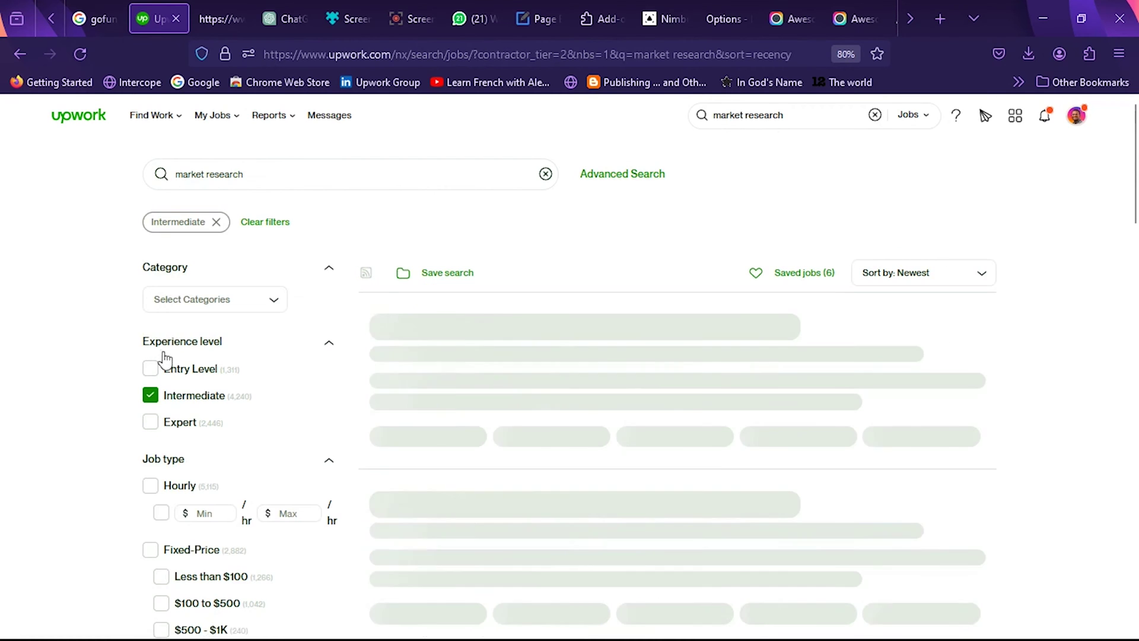
left_click(155, 427)
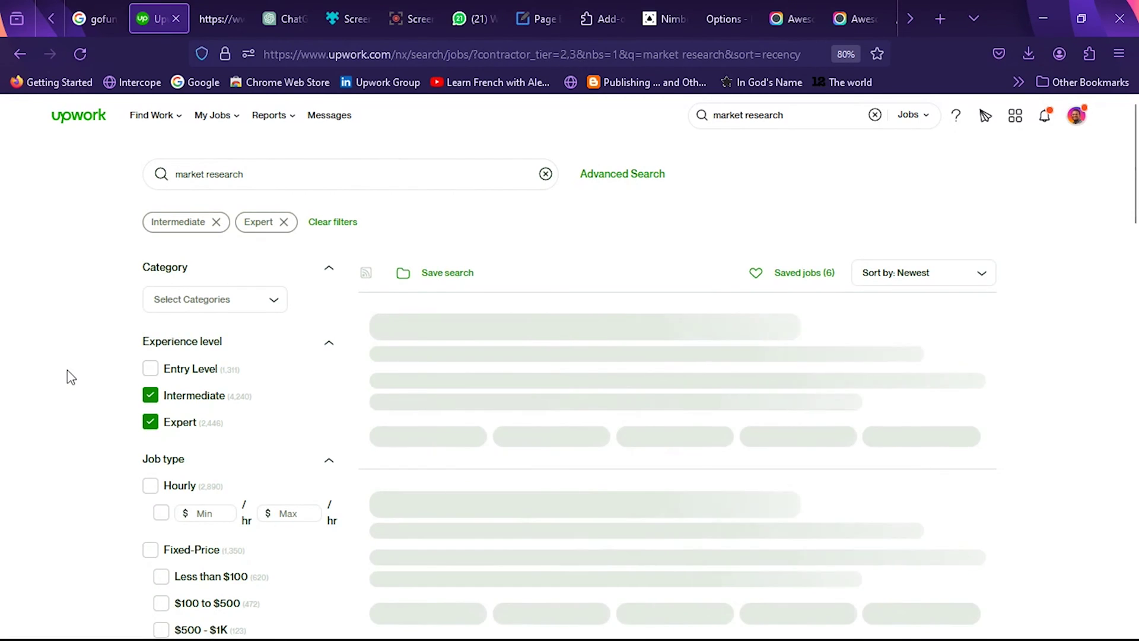
scroll(67, 370, "down", 4)
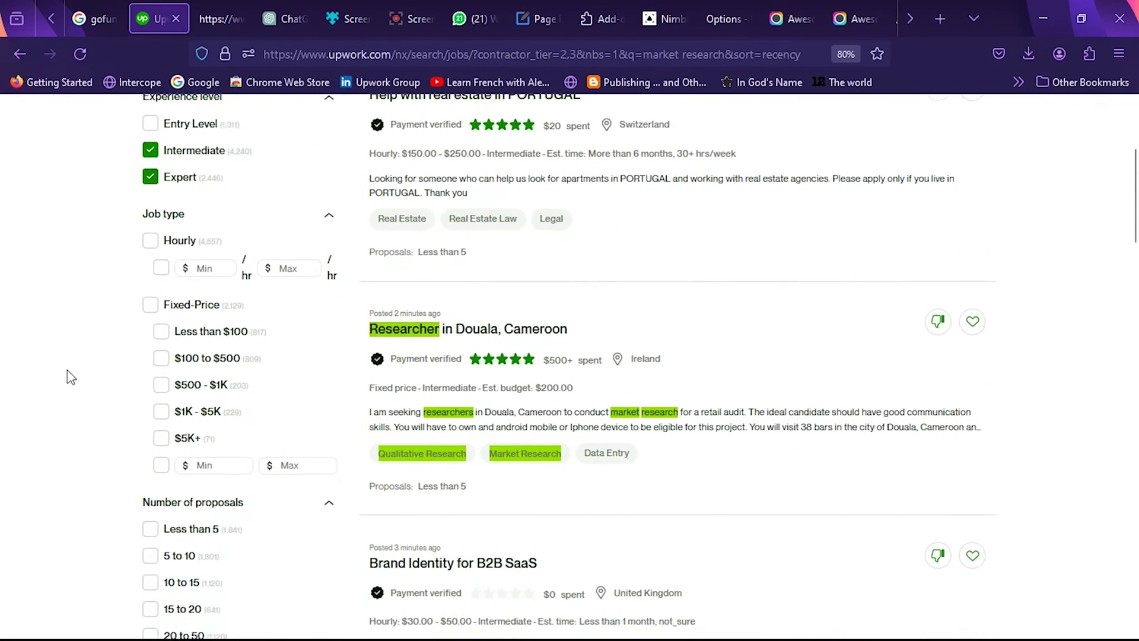
scroll(67, 371, "down", 1)
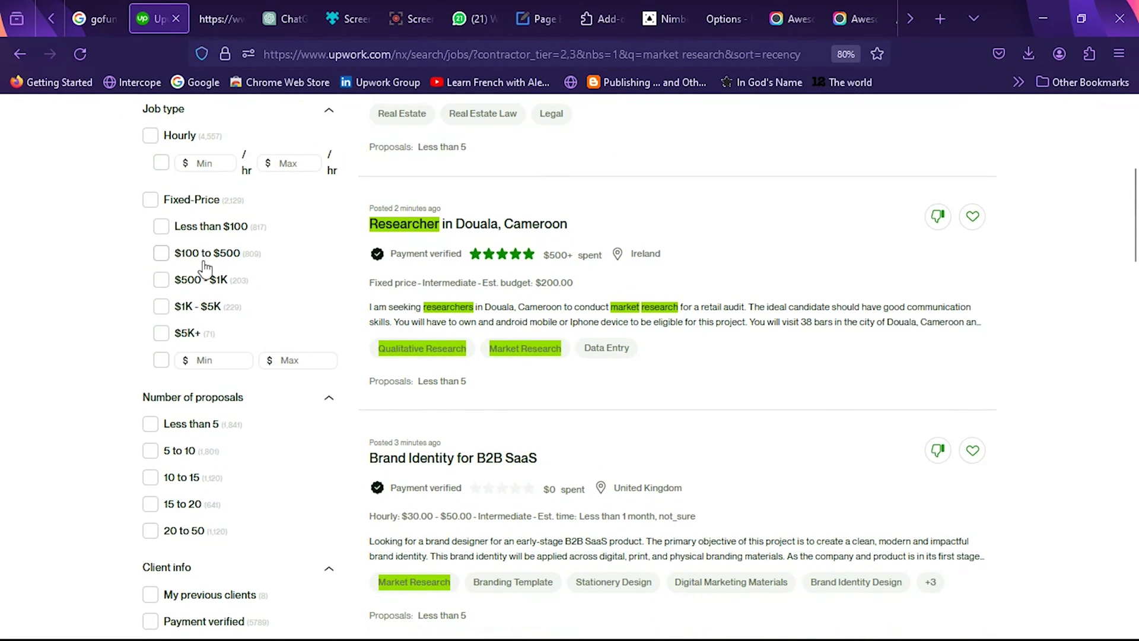
left_click(153, 138)
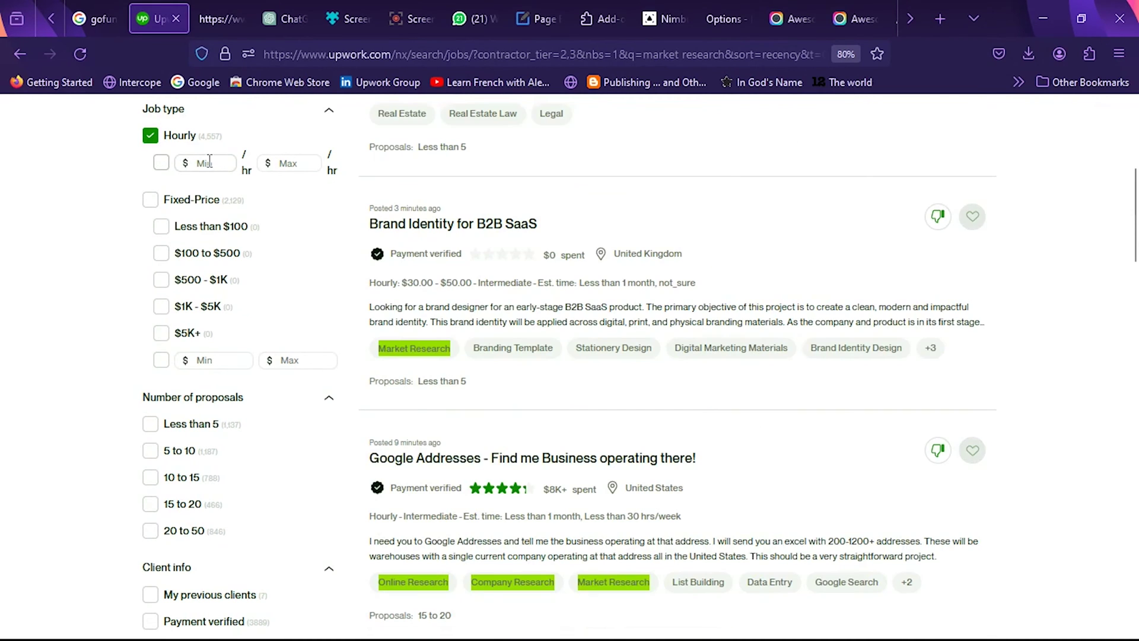
left_click(209, 163)
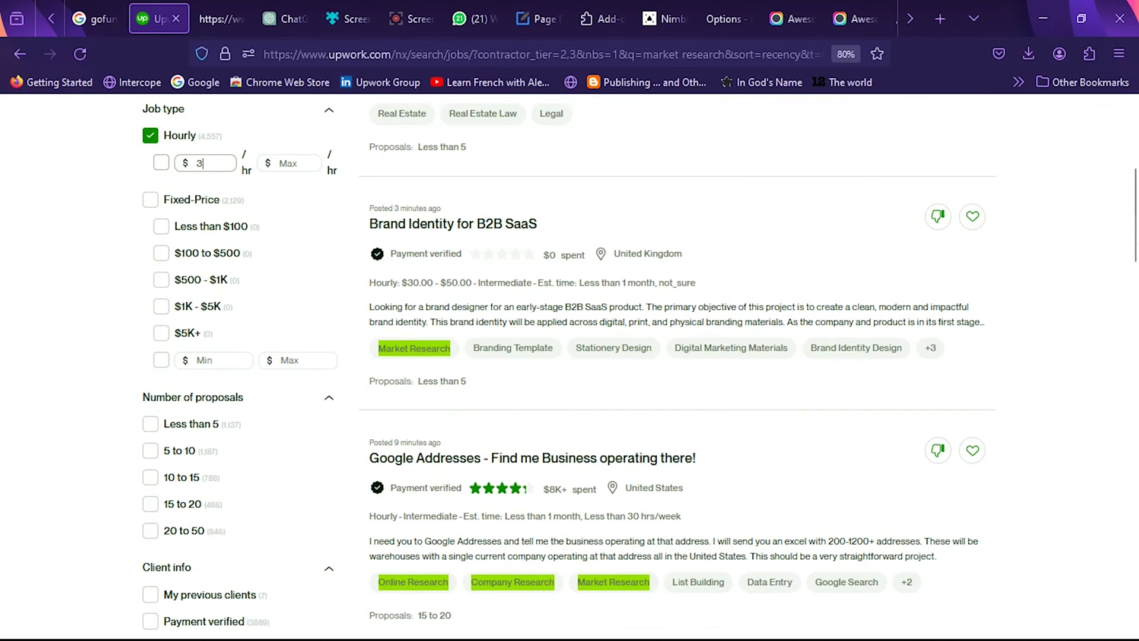
left_click(290, 162)
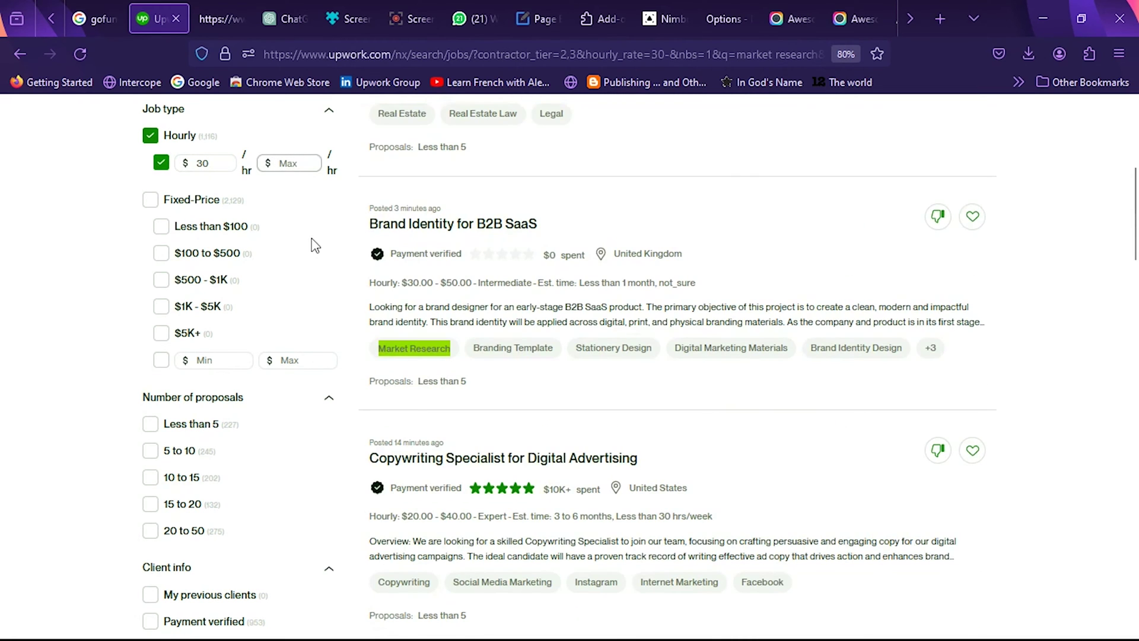
- Include fixed-price jobs in the $500 - $1K range and restrict the results to less than 5 proposals
left_click(151, 200)
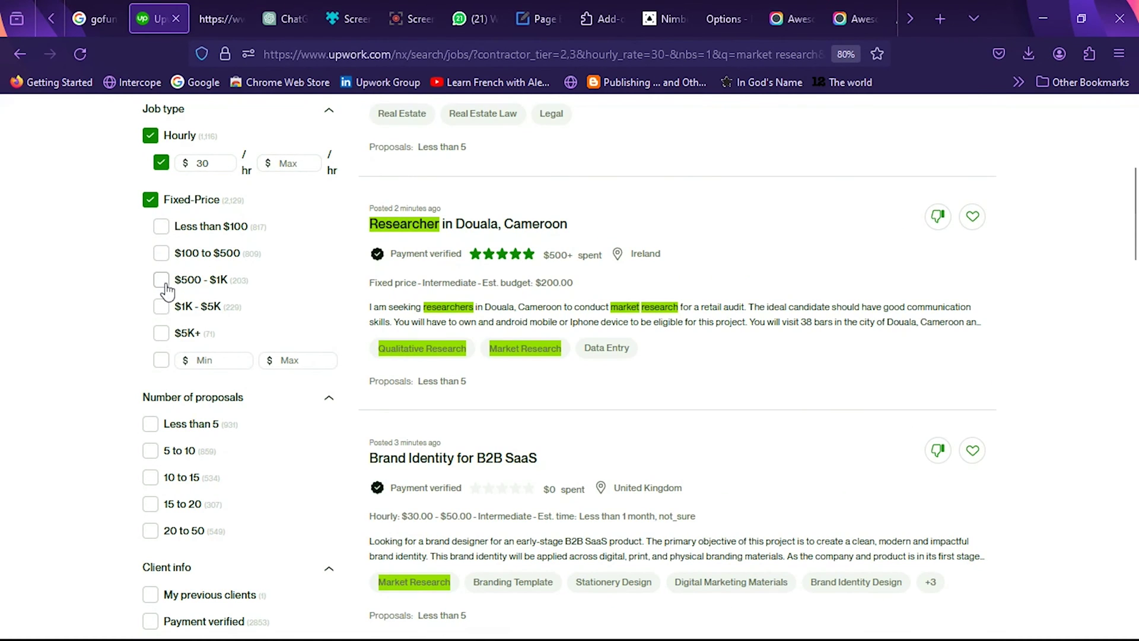
left_click(161, 280)
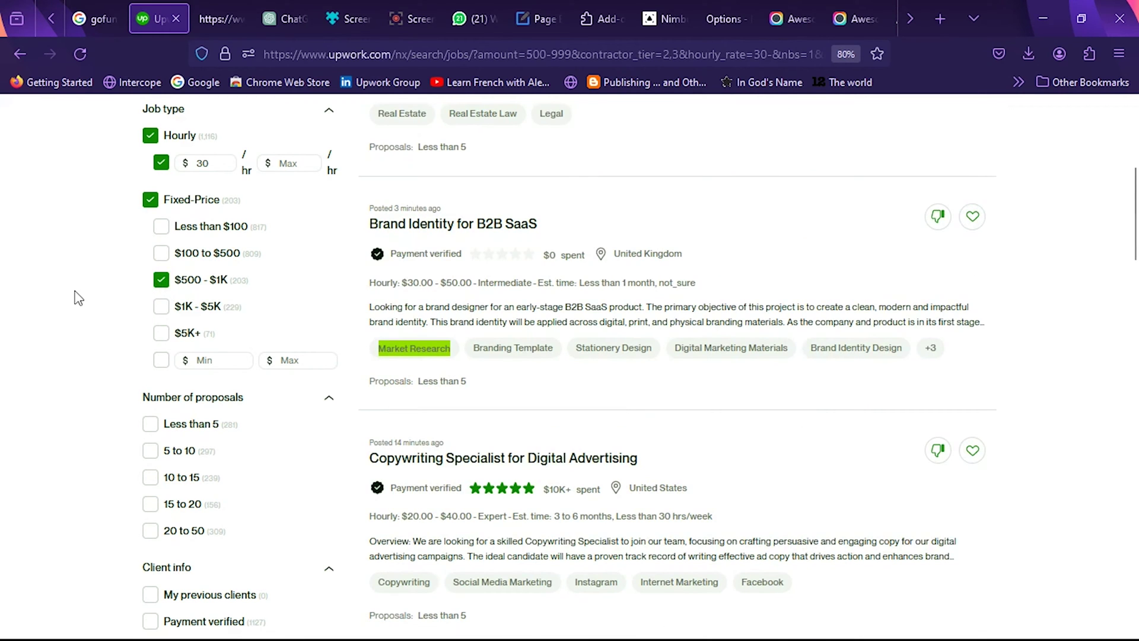
scroll(74, 298, "down", 5)
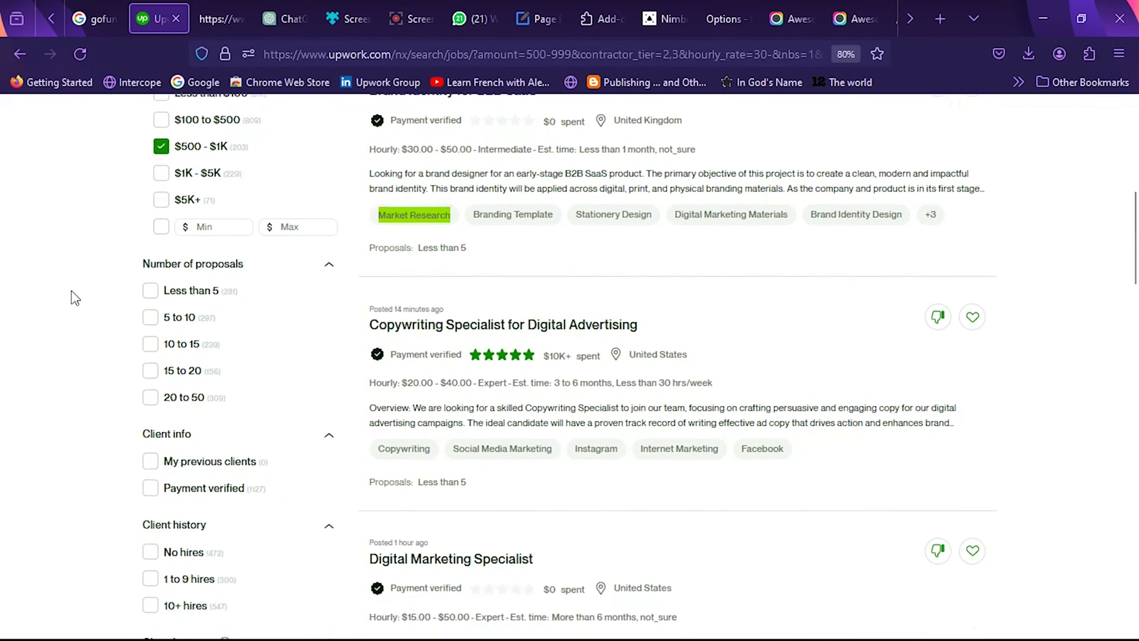
scroll(75, 297, "down", 1)
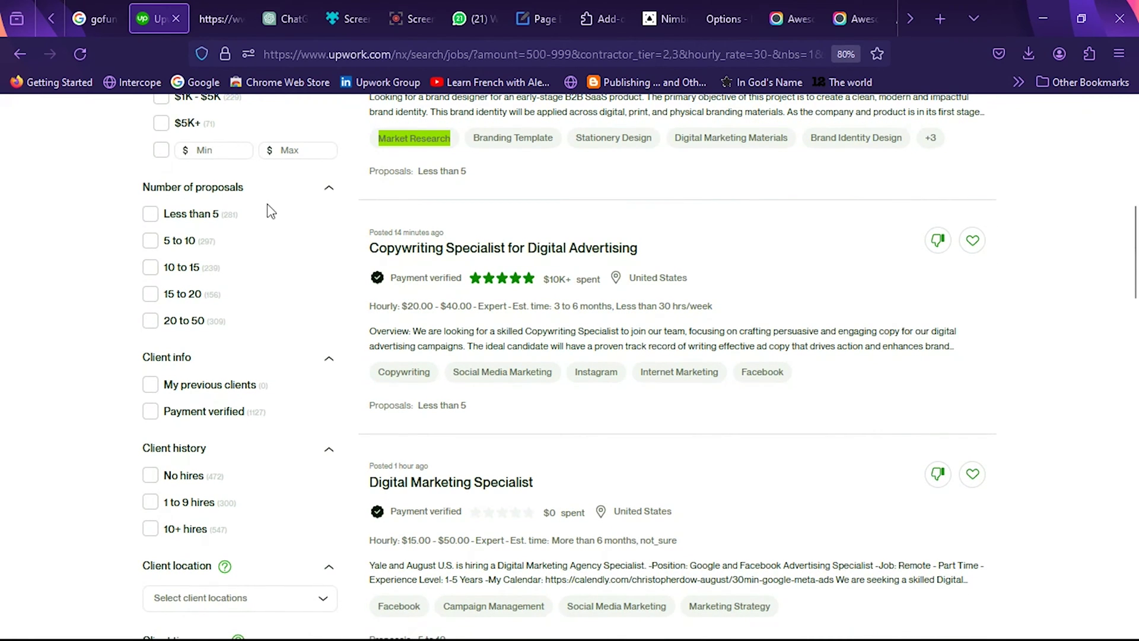
left_click(151, 215)
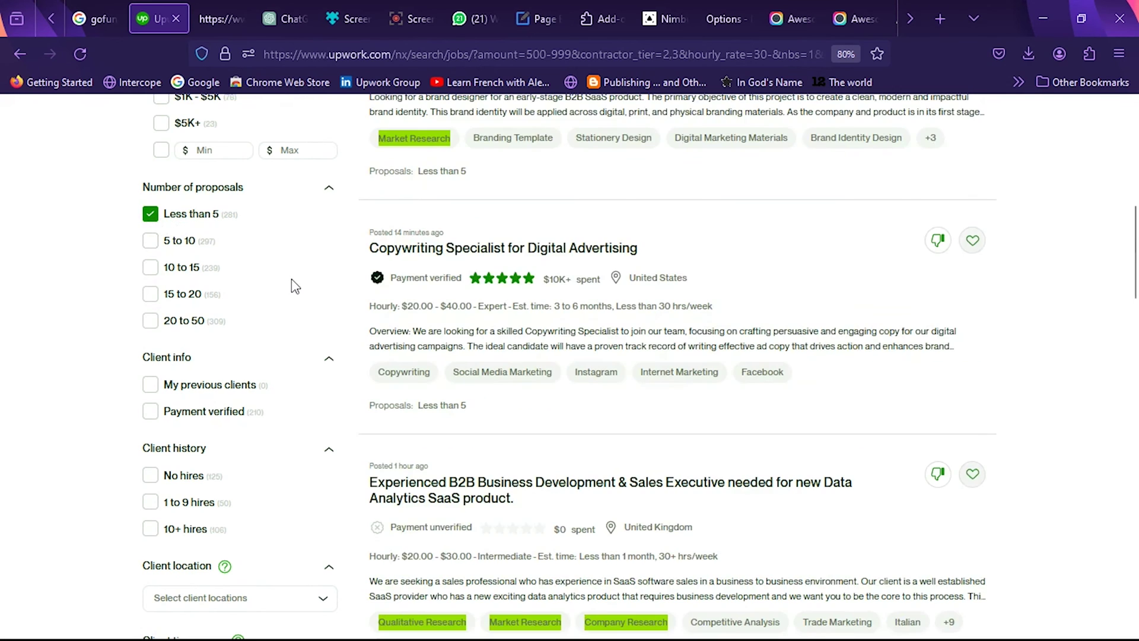
- Restrict the results to payment-verified clients and select the no hires, 1 to 9 hires and 10+ hires client histories
scroll(295, 287, "down", 1)
scroll(295, 286, "down", 2)
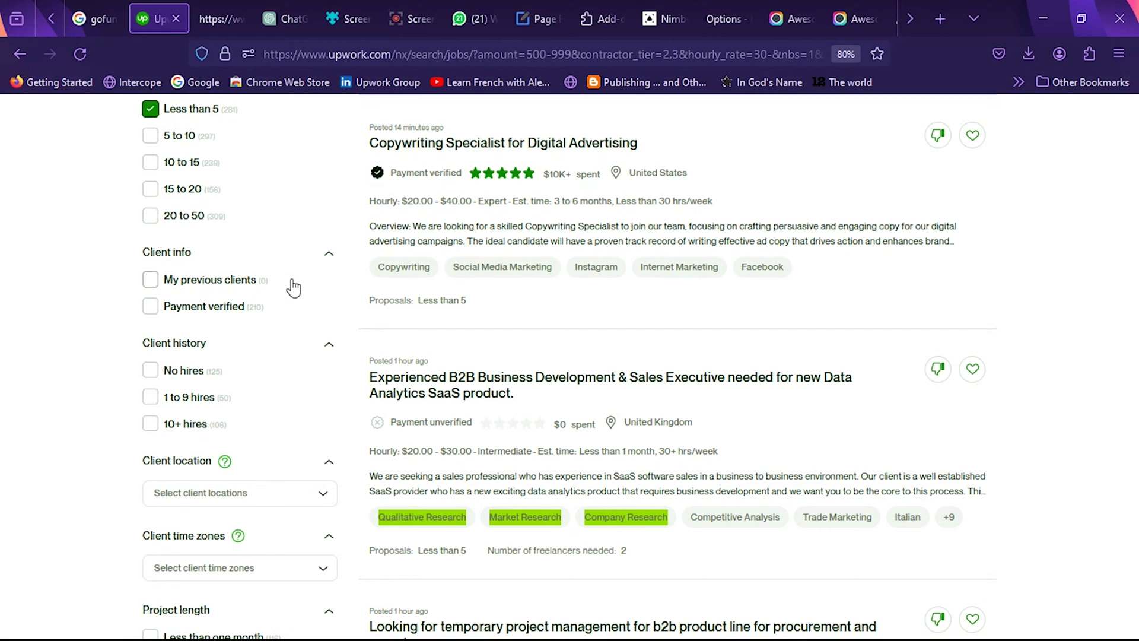
left_click(152, 307)
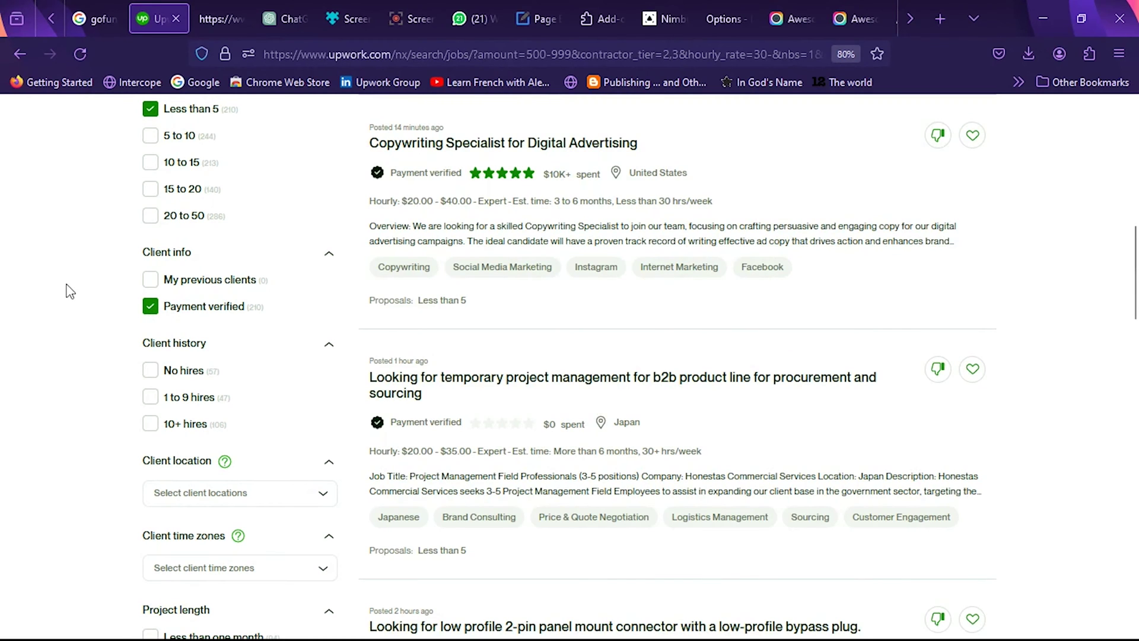
scroll(70, 291, "down", 3)
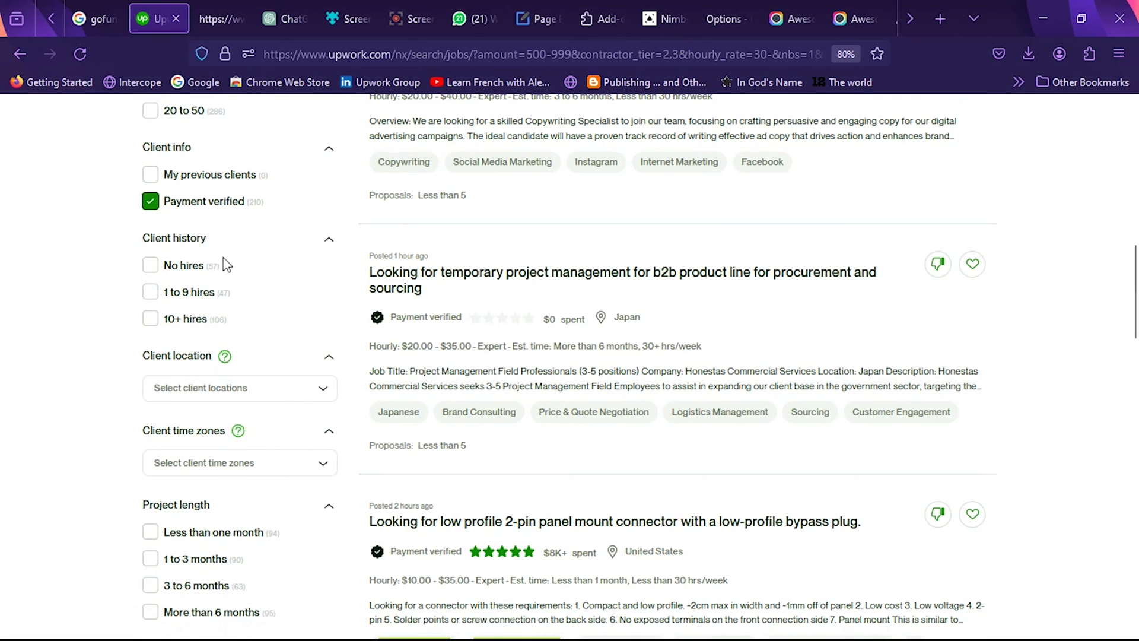
left_click(151, 270)
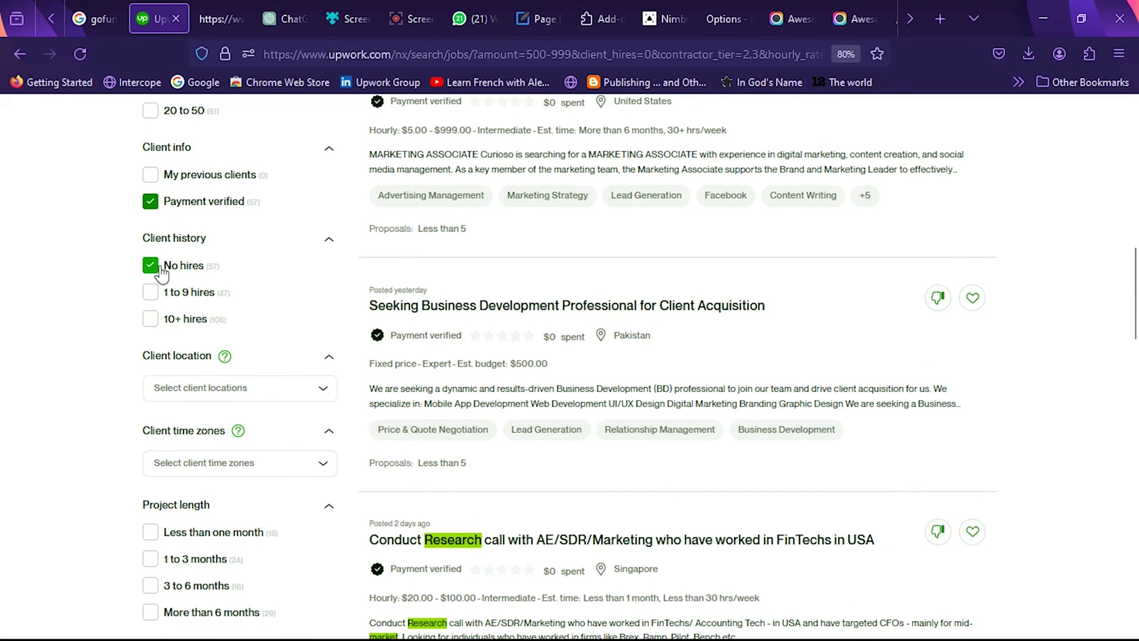
left_click(150, 294)
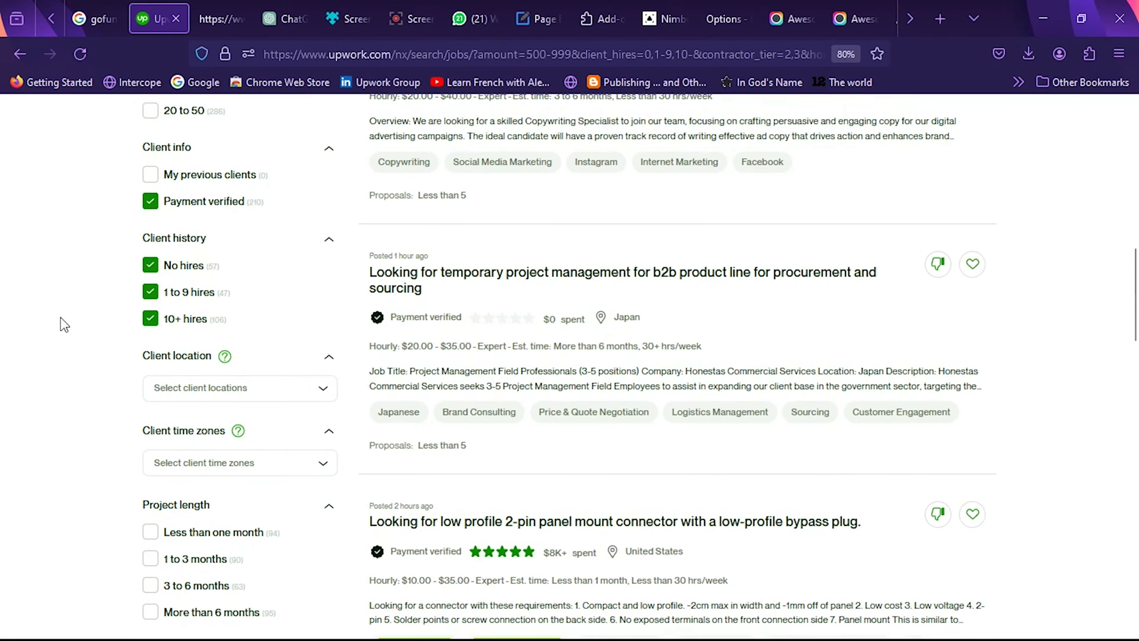
- Select all project lengths: less than one month, 1 to 3 months, 3 to 6 months and more than 6 months
scroll(61, 324, "down", 2)
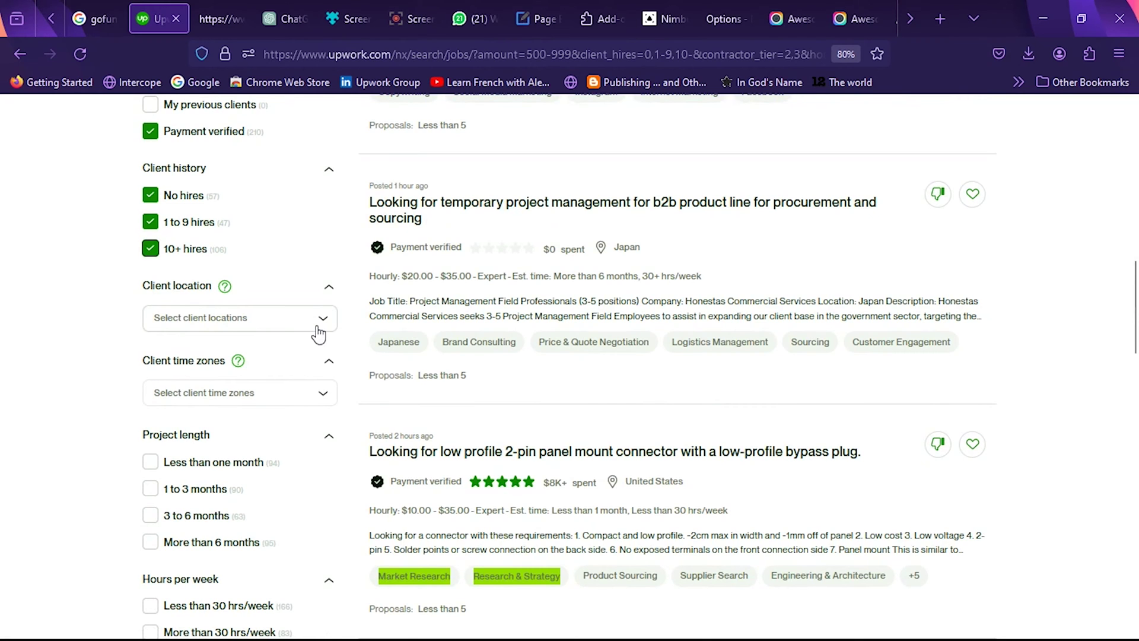
scroll(106, 347, "down", 3)
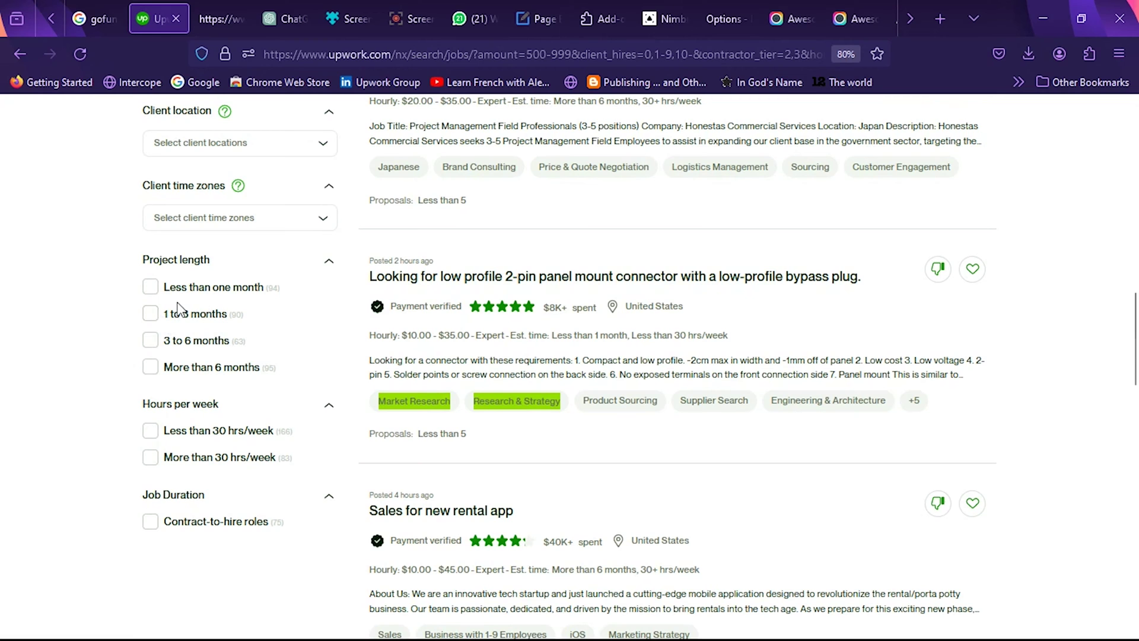
left_click(150, 286)
left_click(150, 313)
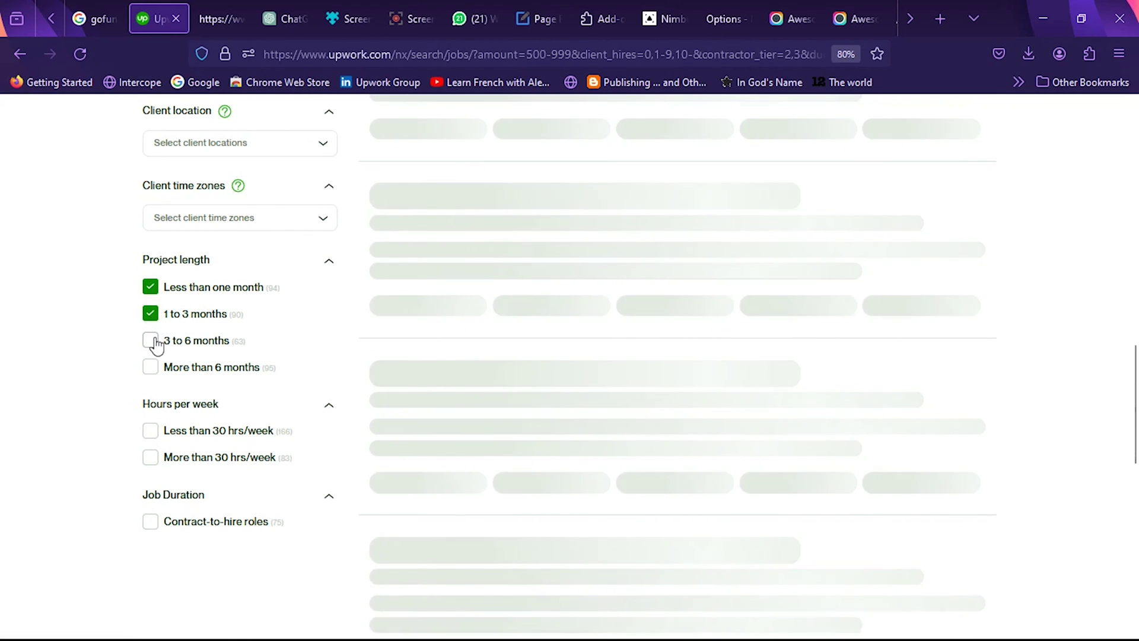
left_click(152, 341)
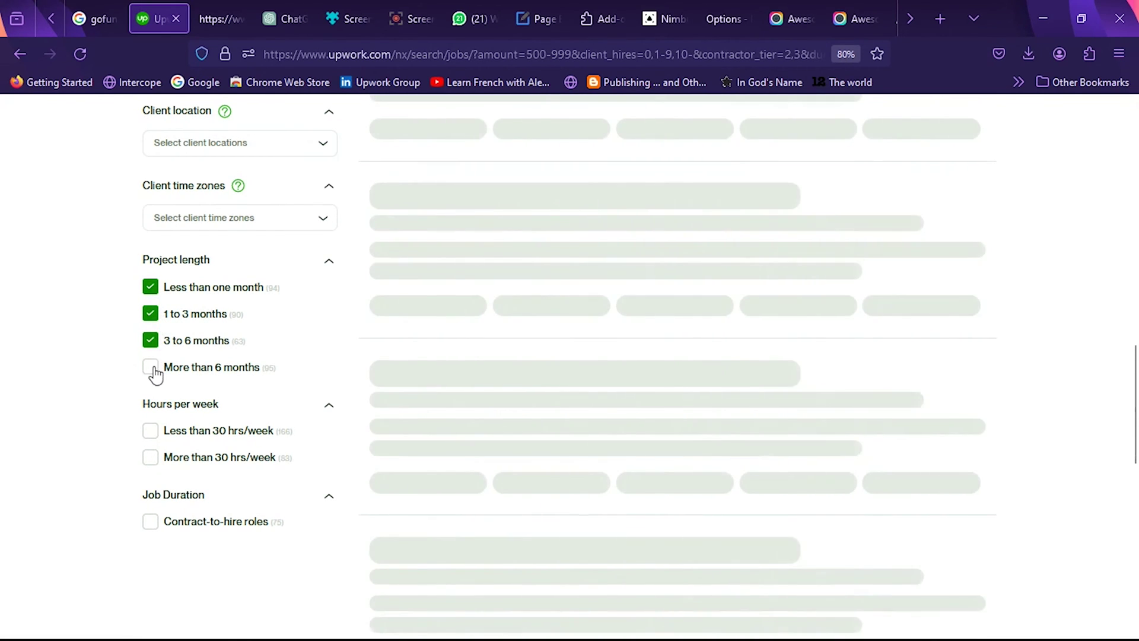
left_click(151, 367)
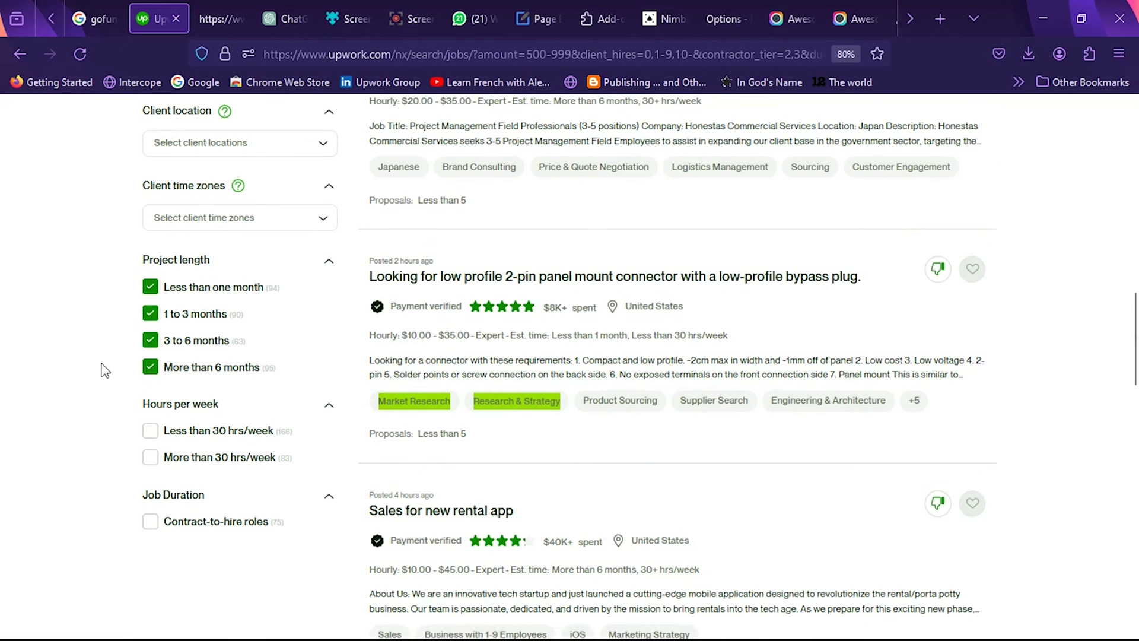
- Include both less than 30 hrs/week and more than 30 hrs/week in the weekly hours filter
scroll(104, 370, "down", 3)
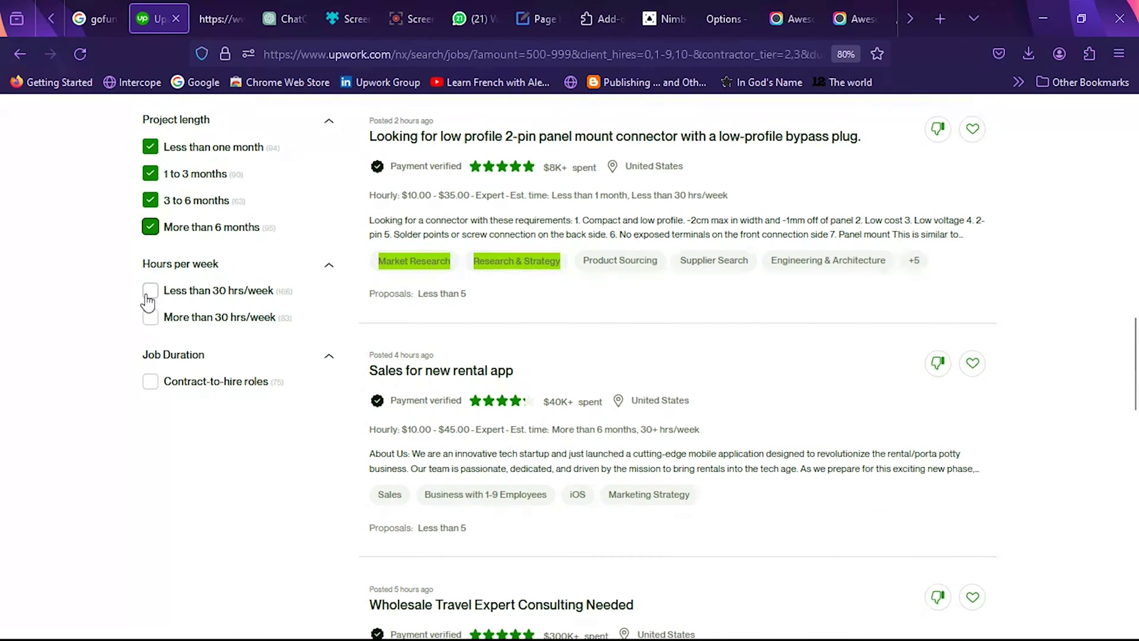
left_click(149, 294)
left_click(151, 317)
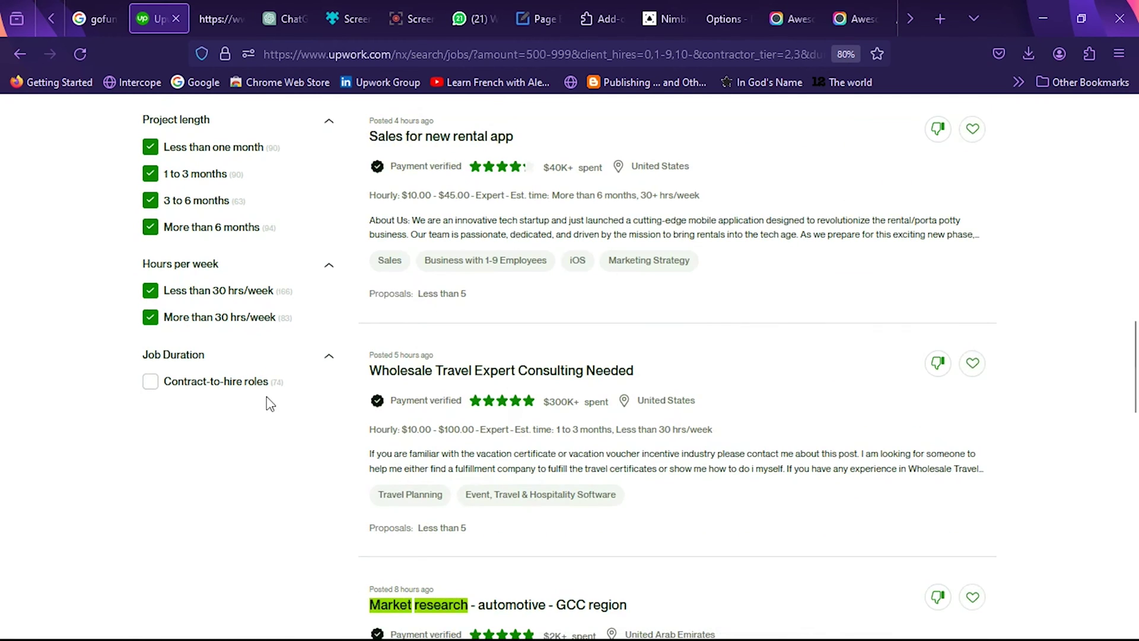
- Review the applied filters and browse the matching market research job posts
scroll(269, 403, "up", 10)
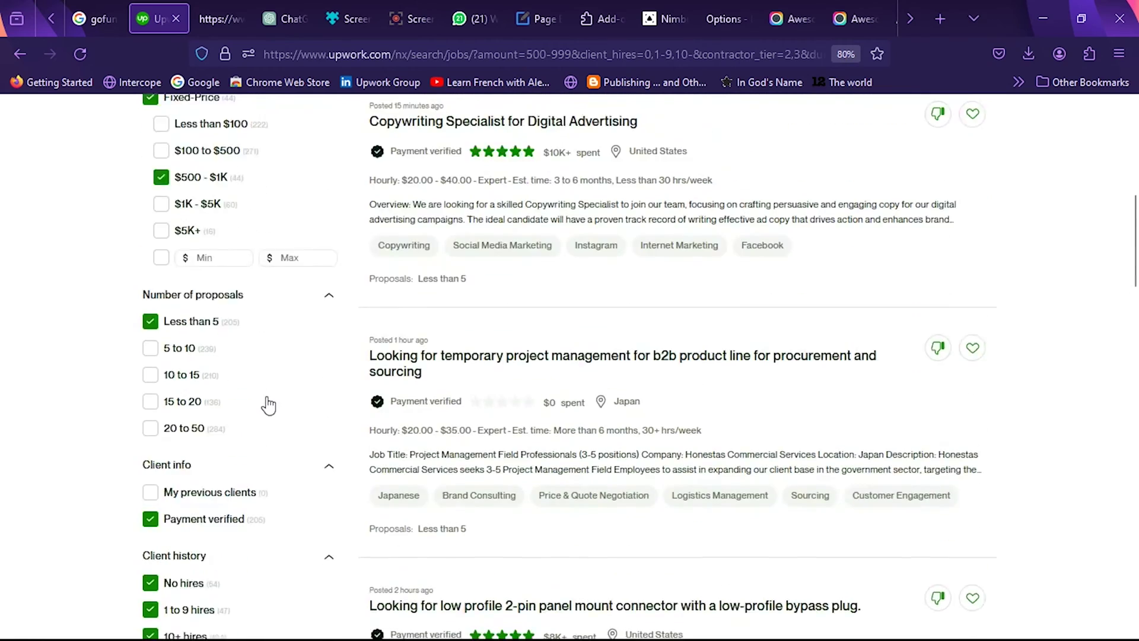
scroll(269, 405, "up", 8)
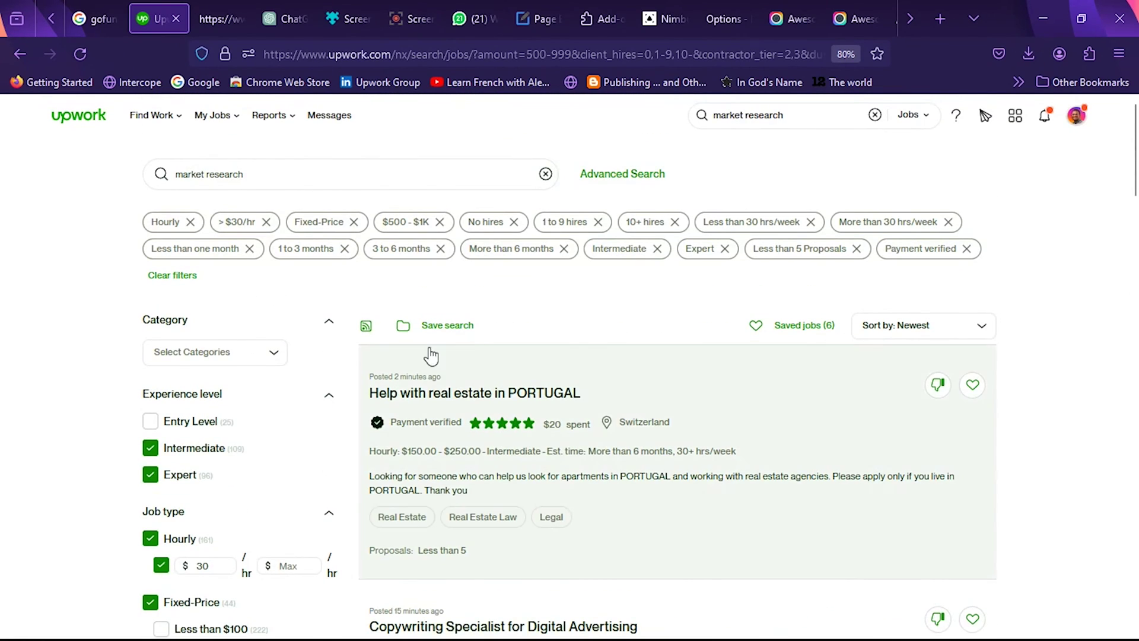
scroll(653, 331, "down", 1)
scroll(654, 334, "down", 8)
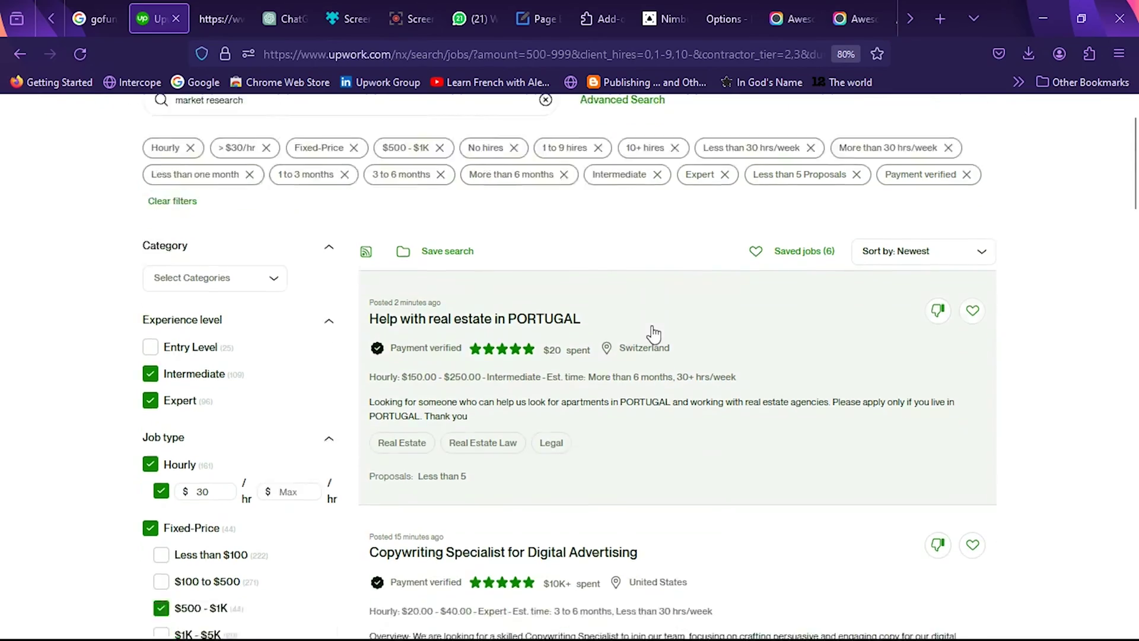
scroll(654, 334, "down", 15)
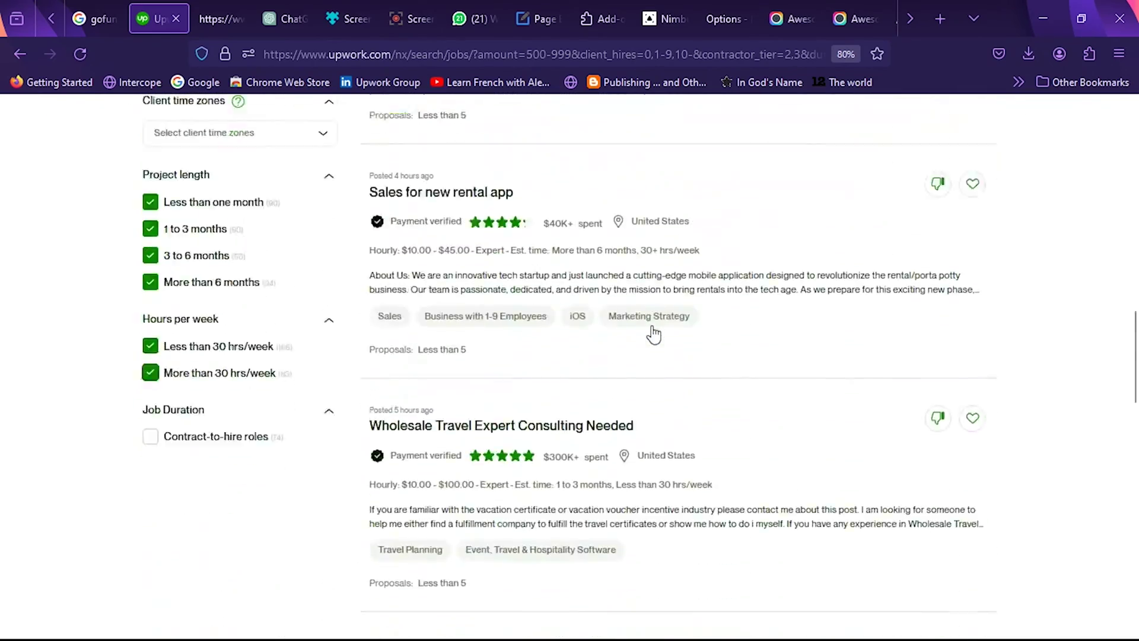
scroll(654, 334, "up", 4)
scroll(654, 334, "up", 18)
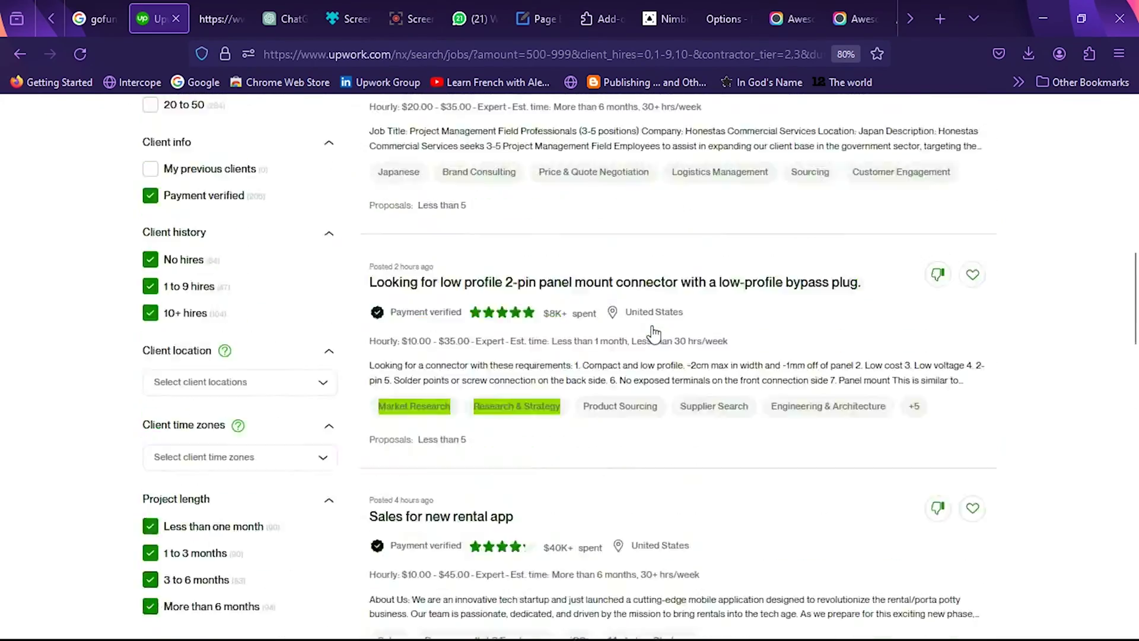
scroll(654, 334, "up", 5)
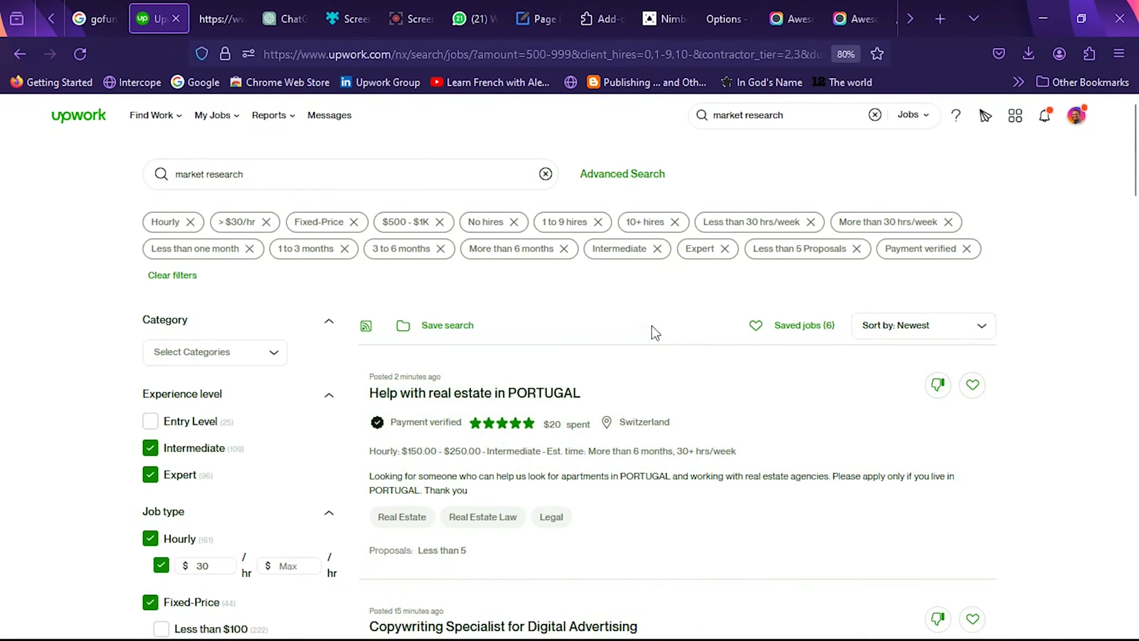
- Download the filtered search as an RSS feed and open the downloaded rss(3) file once in Word
left_click(368, 328)
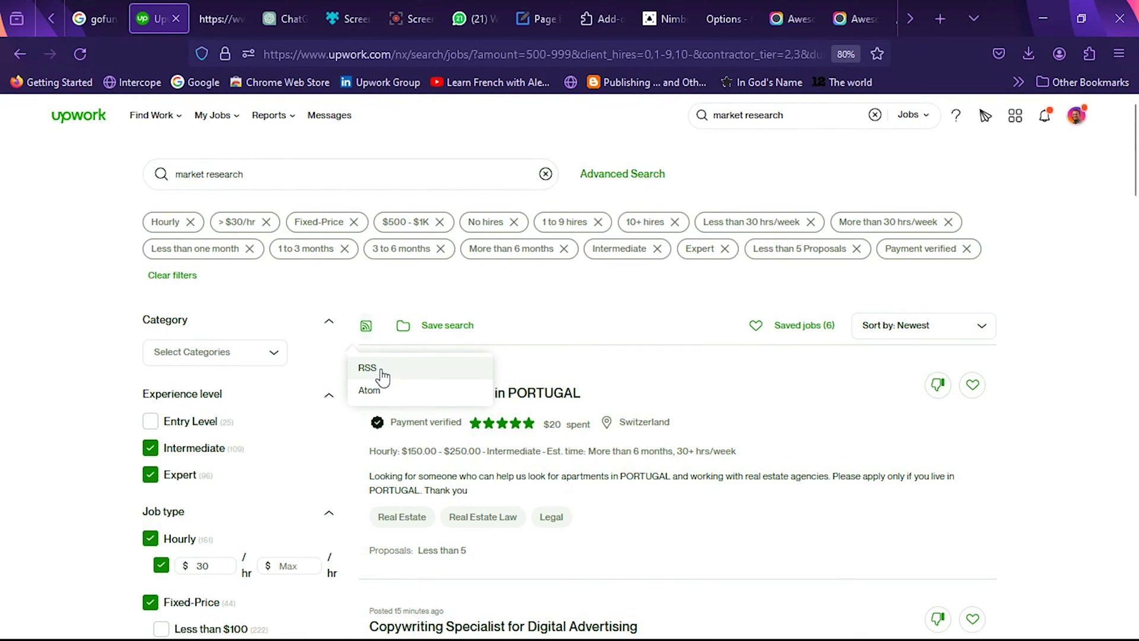
left_click(380, 371)
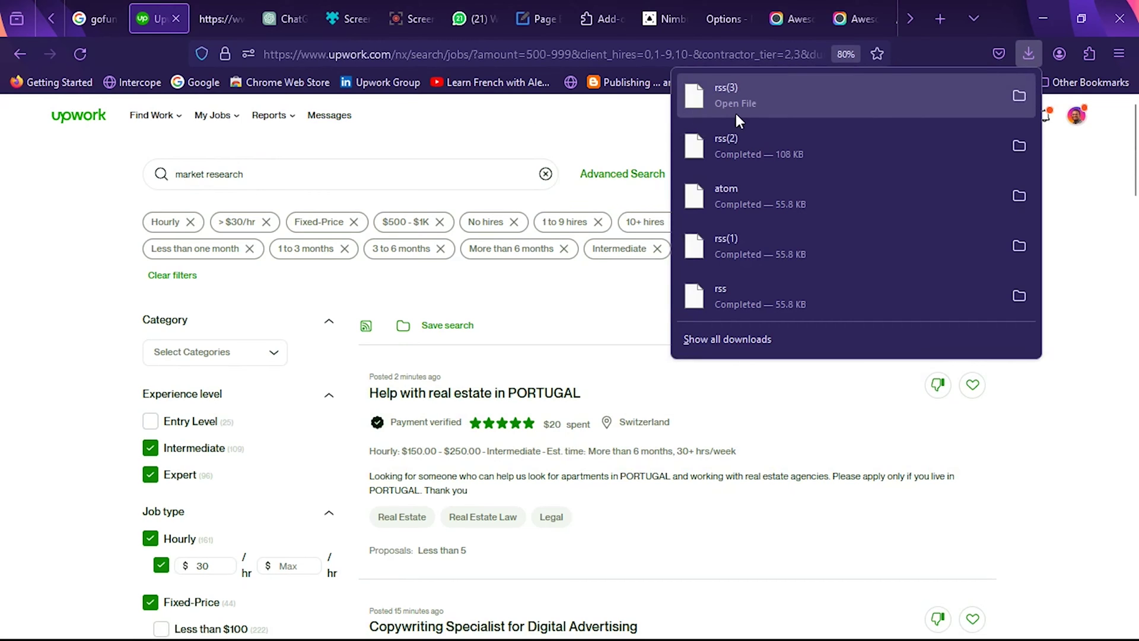
left_click(781, 99)
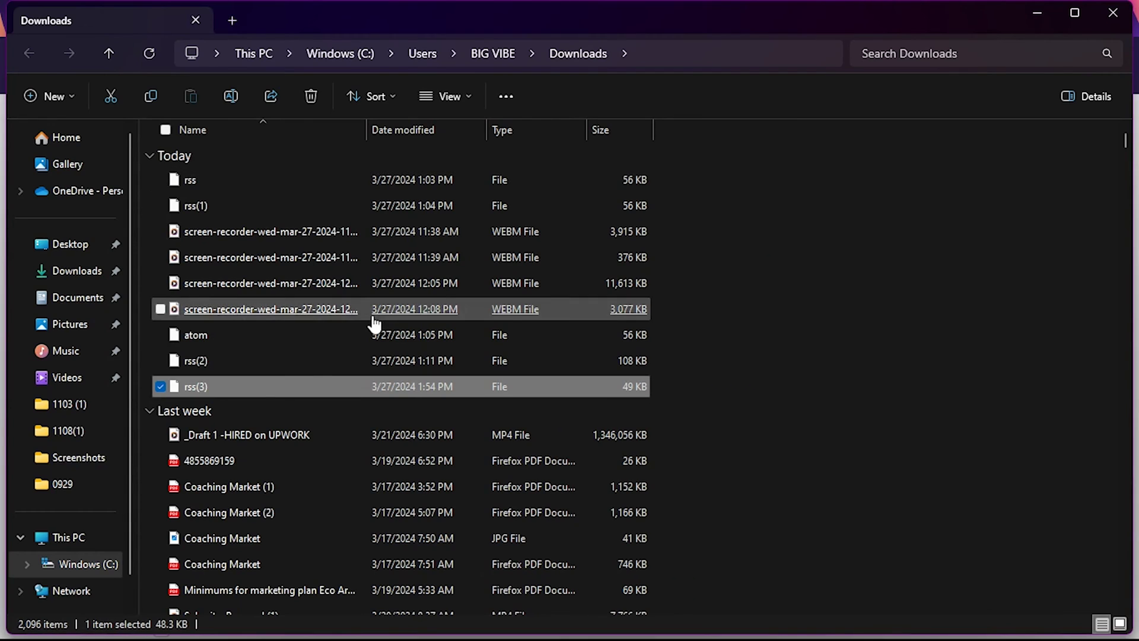
double_click(194, 391)
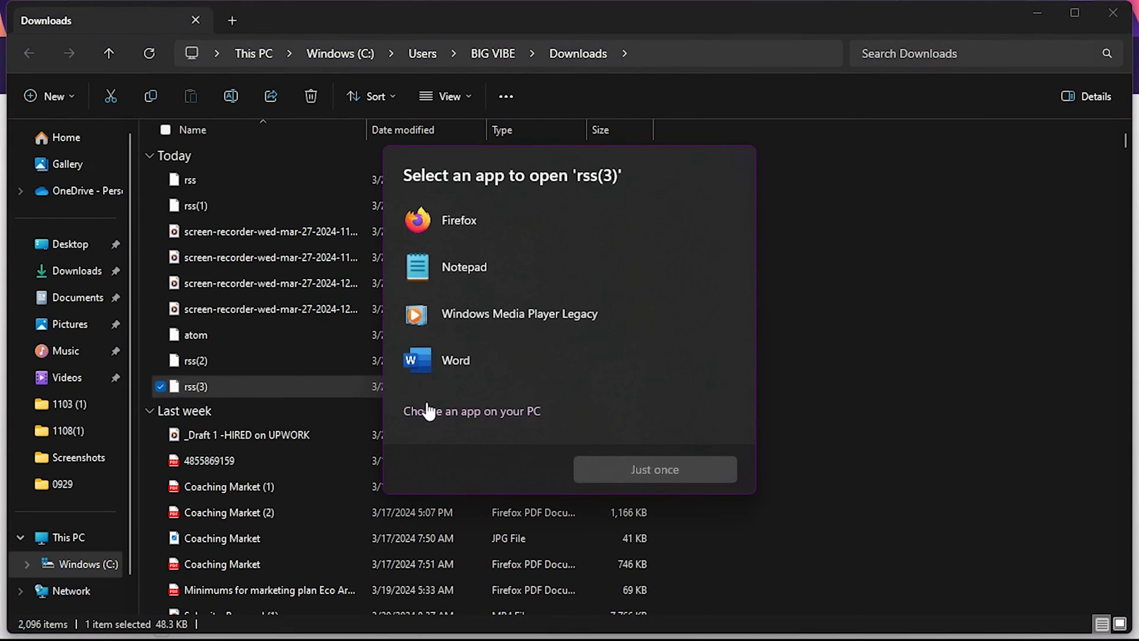
left_click(497, 350)
left_click(657, 471)
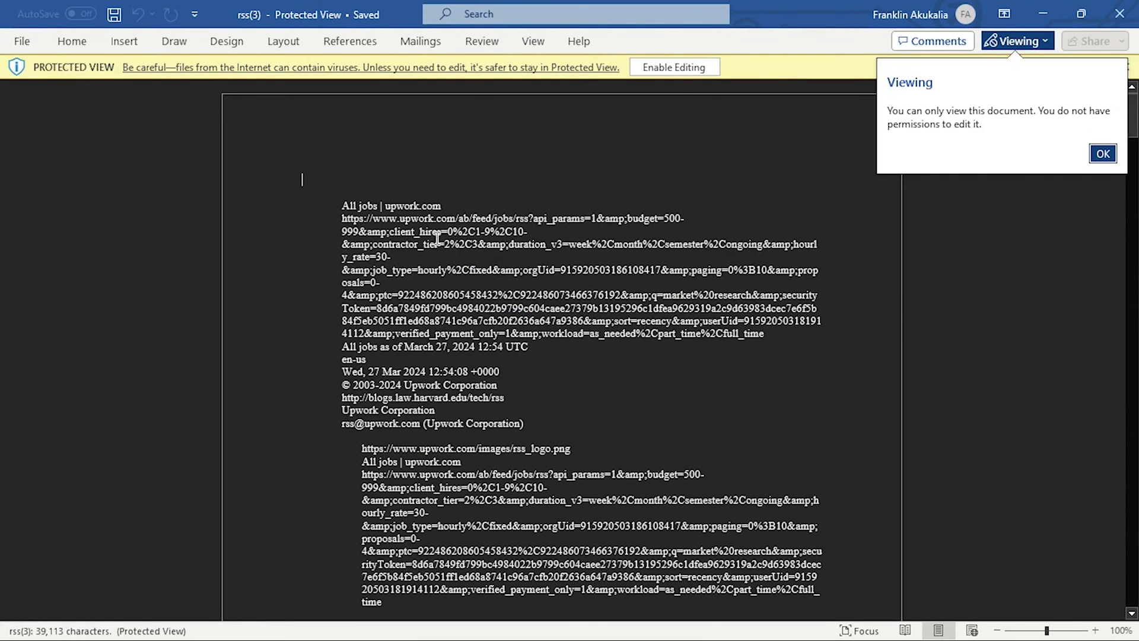
- Copy the first Upwork feed URL, including its security token, from the document and send it to the Message yourself chat in WhatsApp Web
left_click_drag(342, 218, 776, 335)
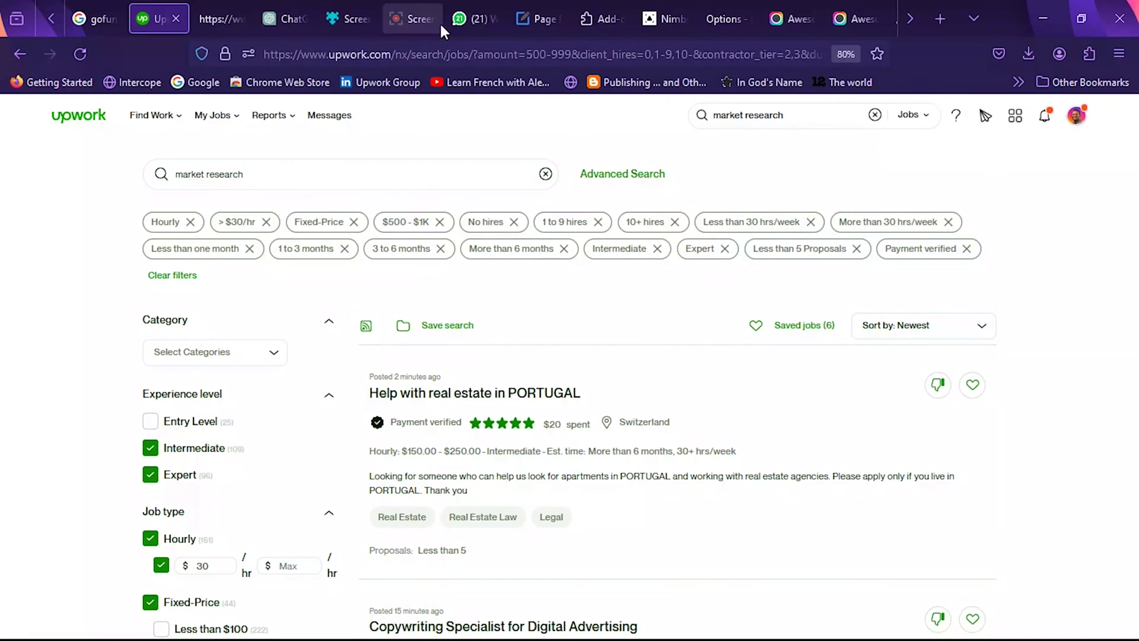
left_click(471, 23)
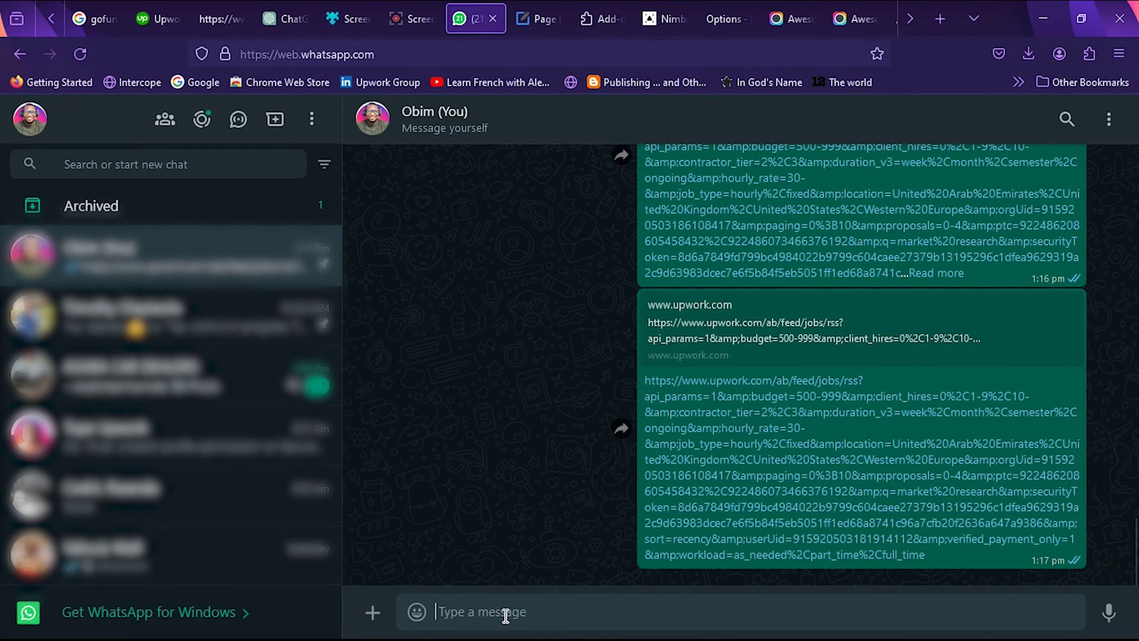
left_click(505, 616)
key("ctrl+v")
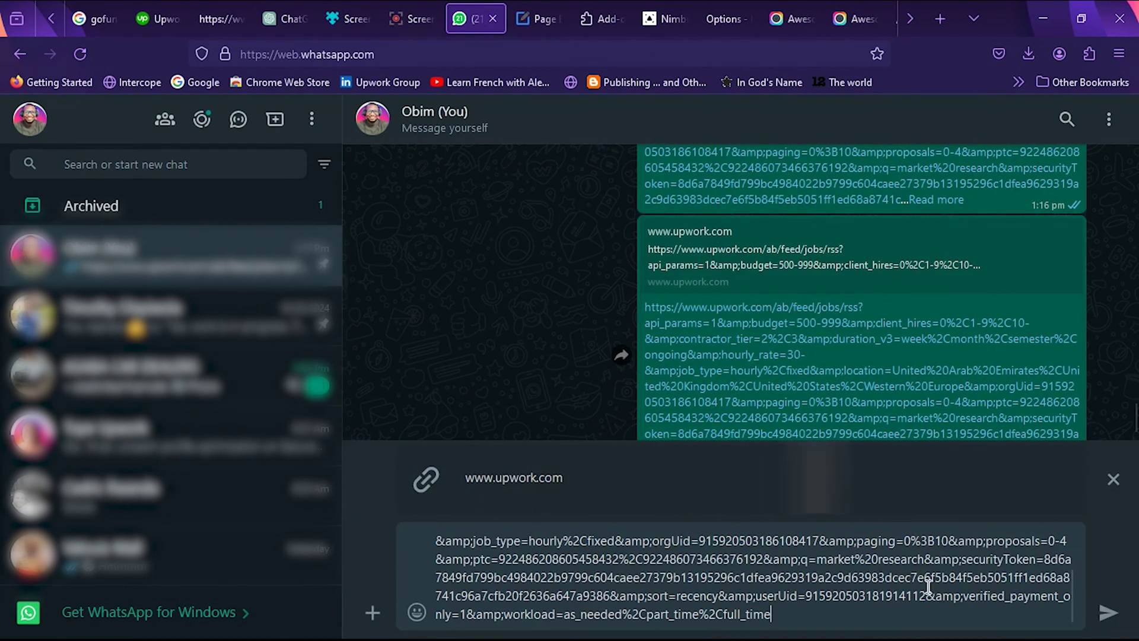
left_click(1107, 613)
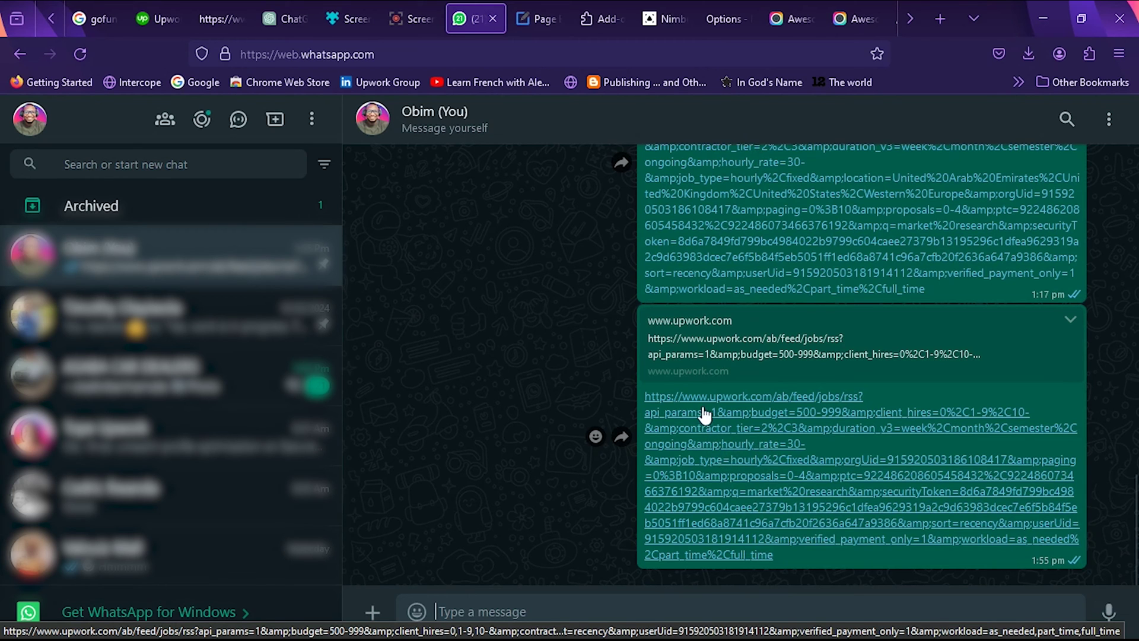
left_click(159, 19)
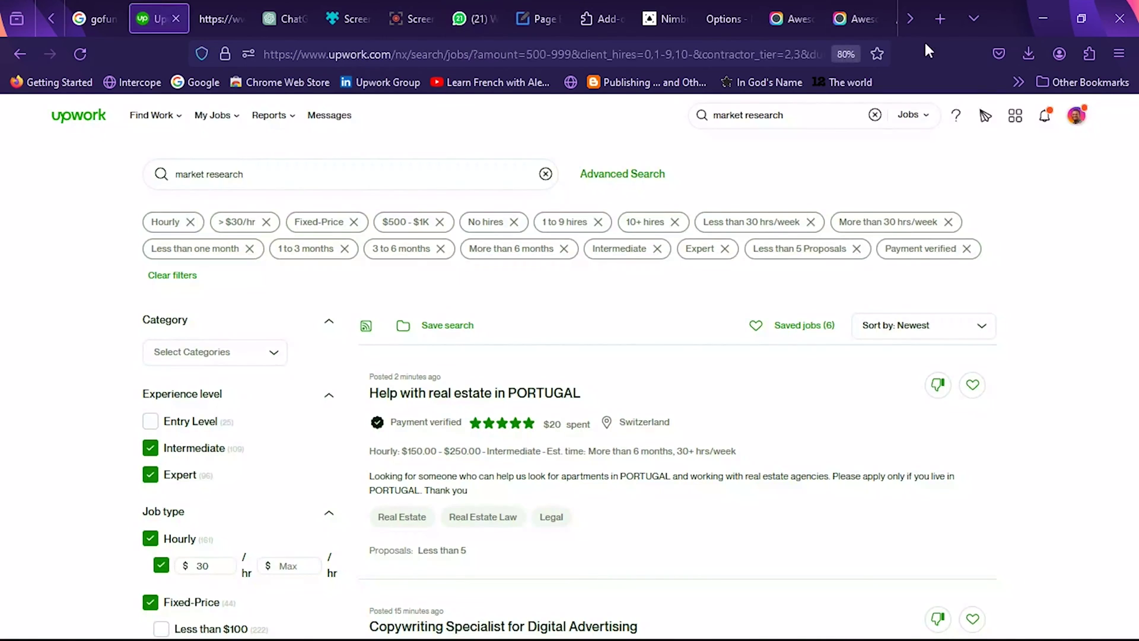
left_click(1089, 54)
left_click(906, 22)
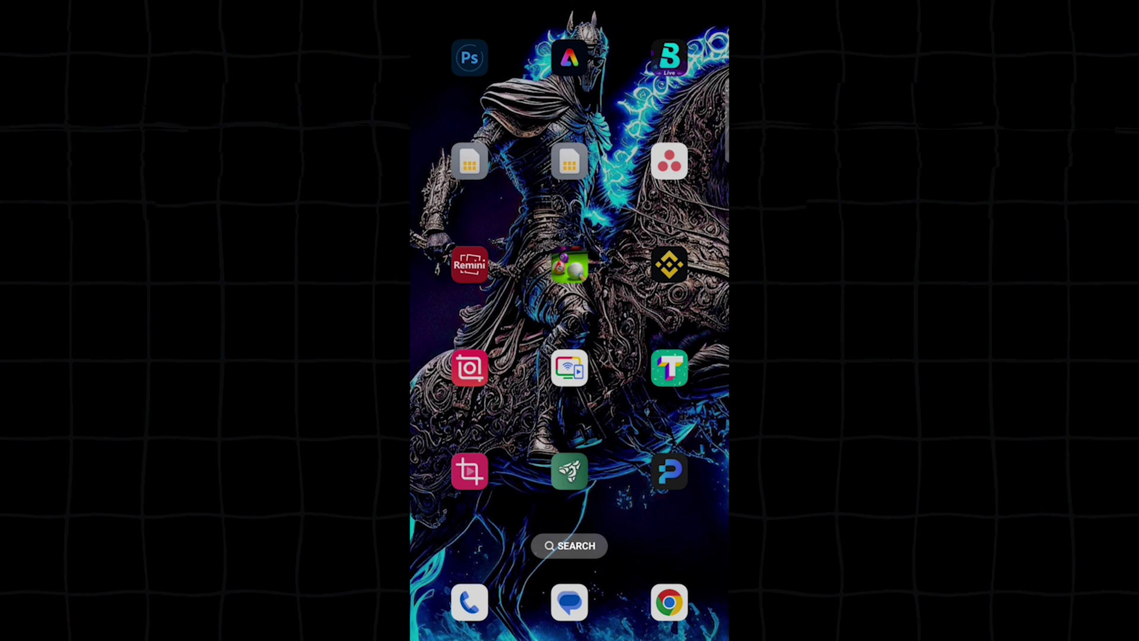
- Switch to the phone's app store and search for feeder.co
left_click_drag(569, 475, 569, 237)
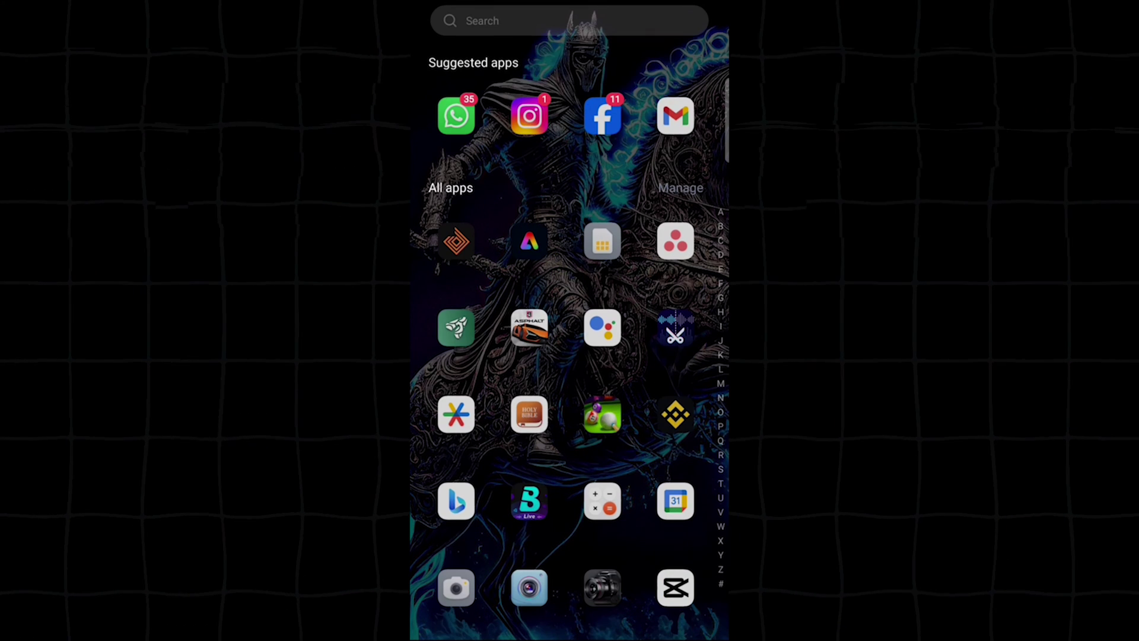
left_click(652, 19)
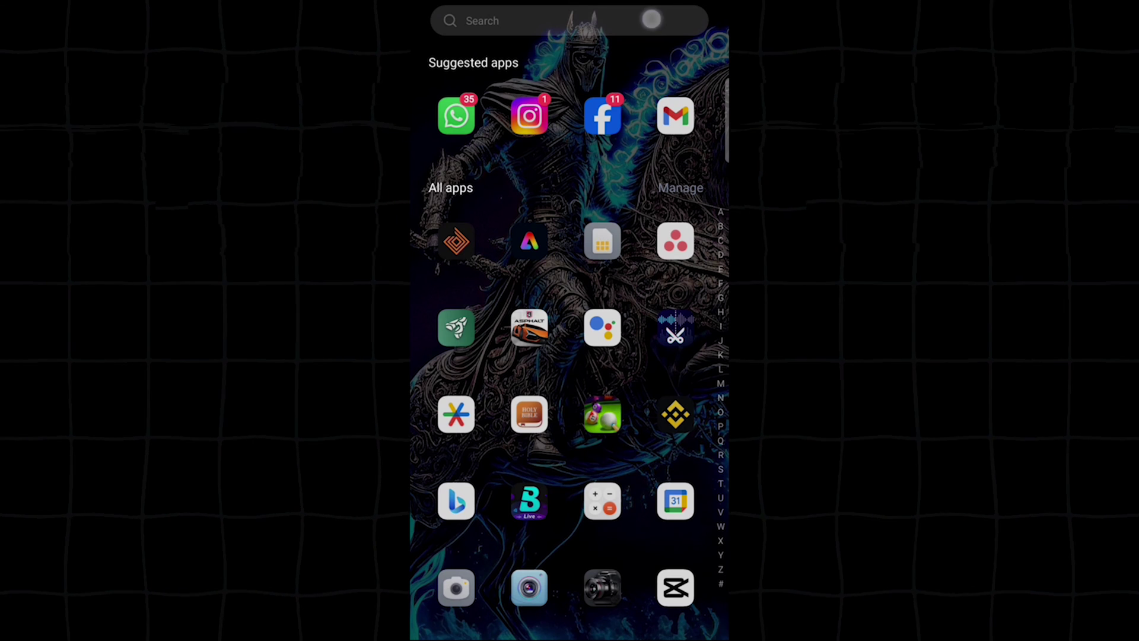
left_click(457, 110)
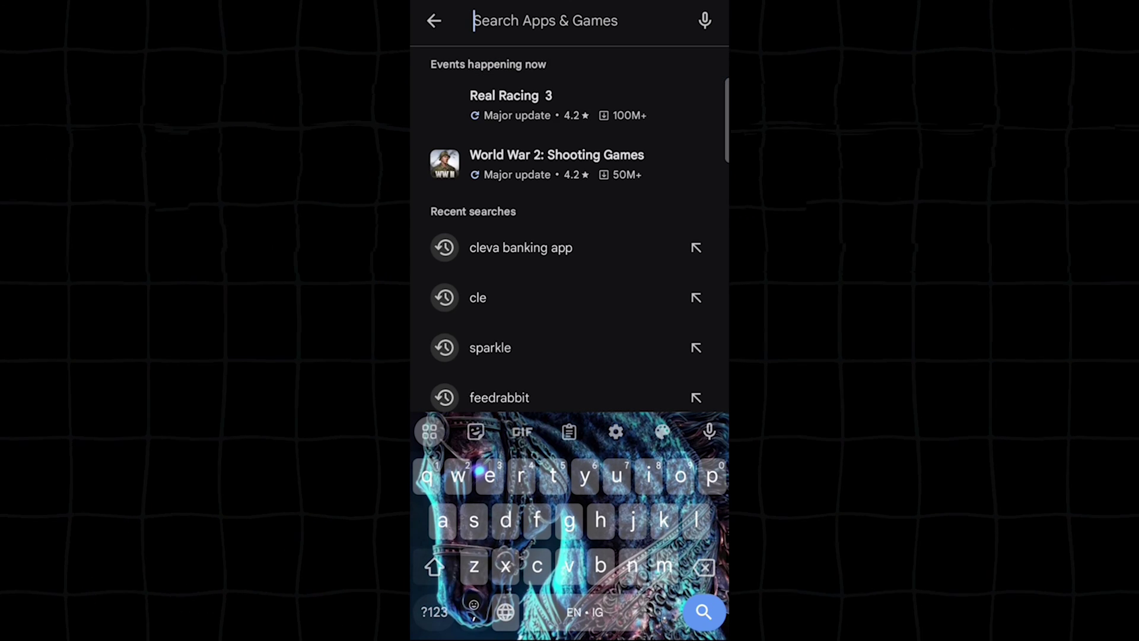
type("feeder.co")
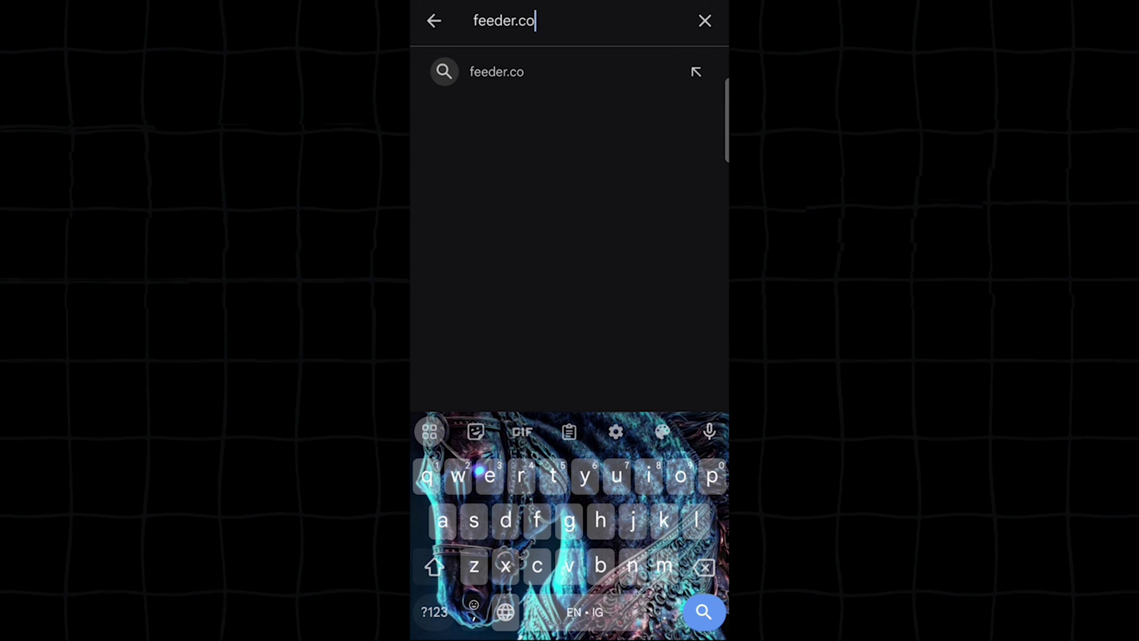
left_click(615, 69)
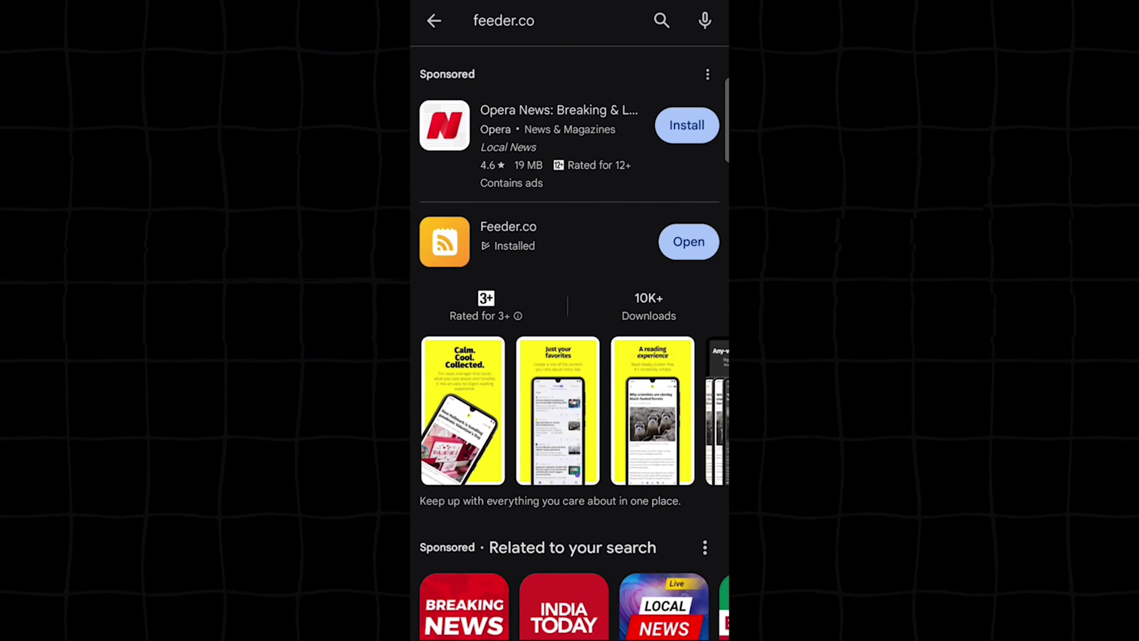
scroll(570, 356, "down", 1)
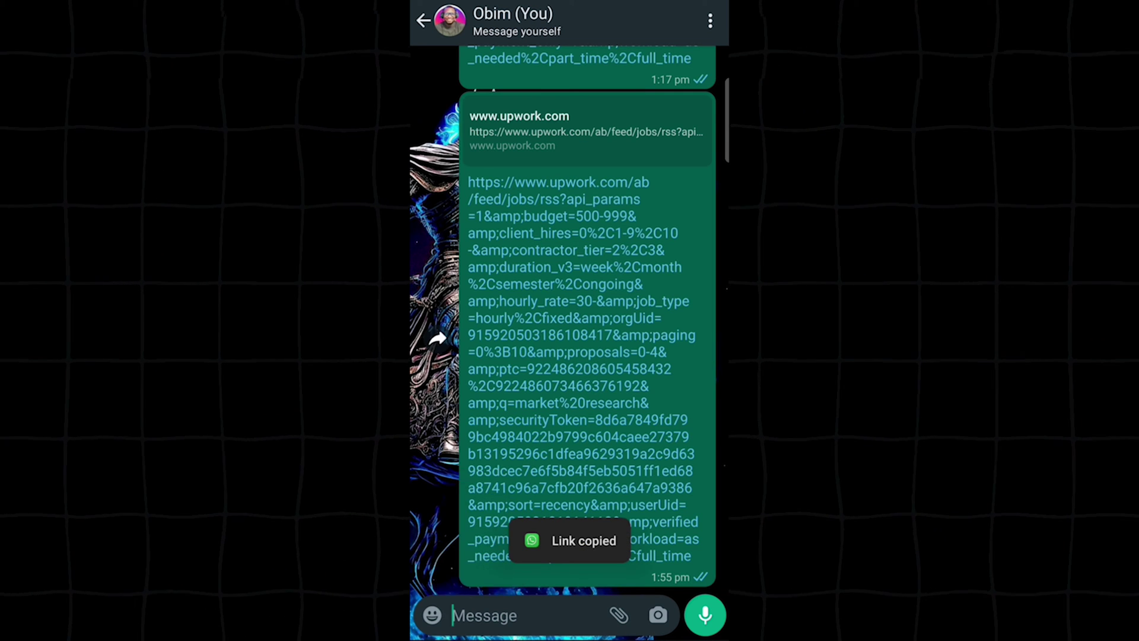
- Switch to the Feeder app, add the Upwork feed from the copied URL with its security token, and set its update speed to 1 min
key("alt+Tab")
left_click(479, 530)
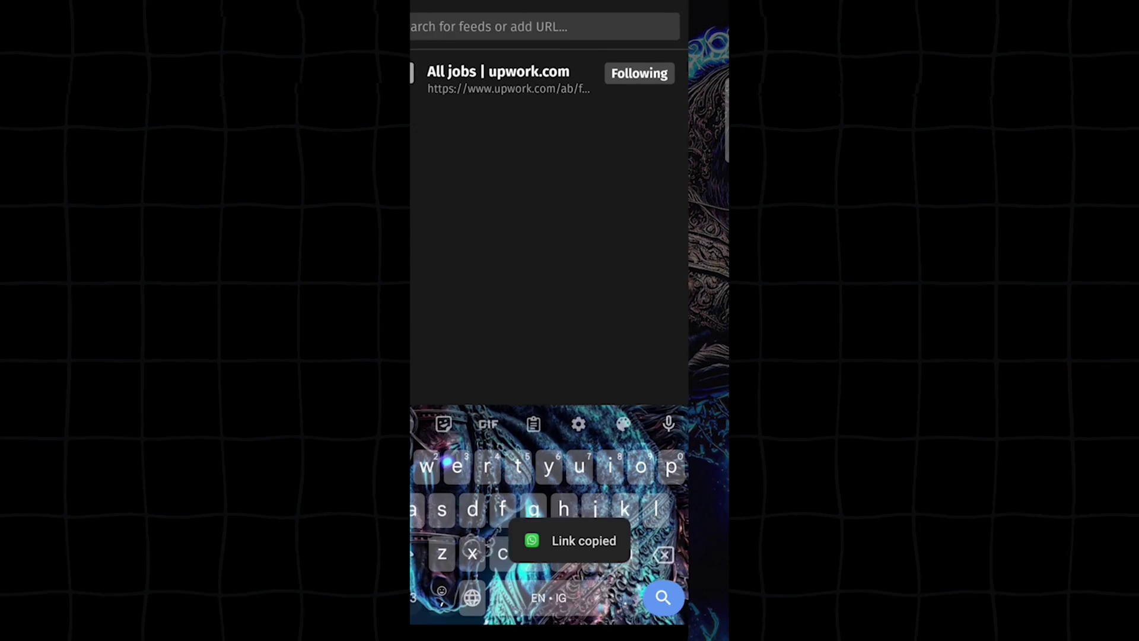
left_click(534, 19)
left_click(463, 86)
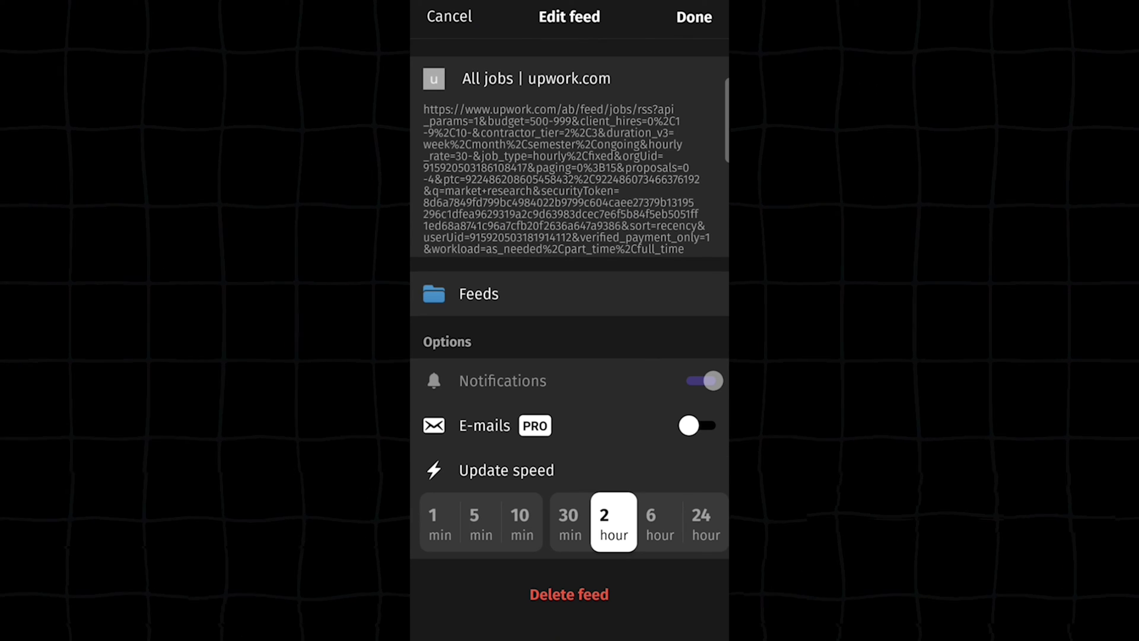
left_click(439, 522)
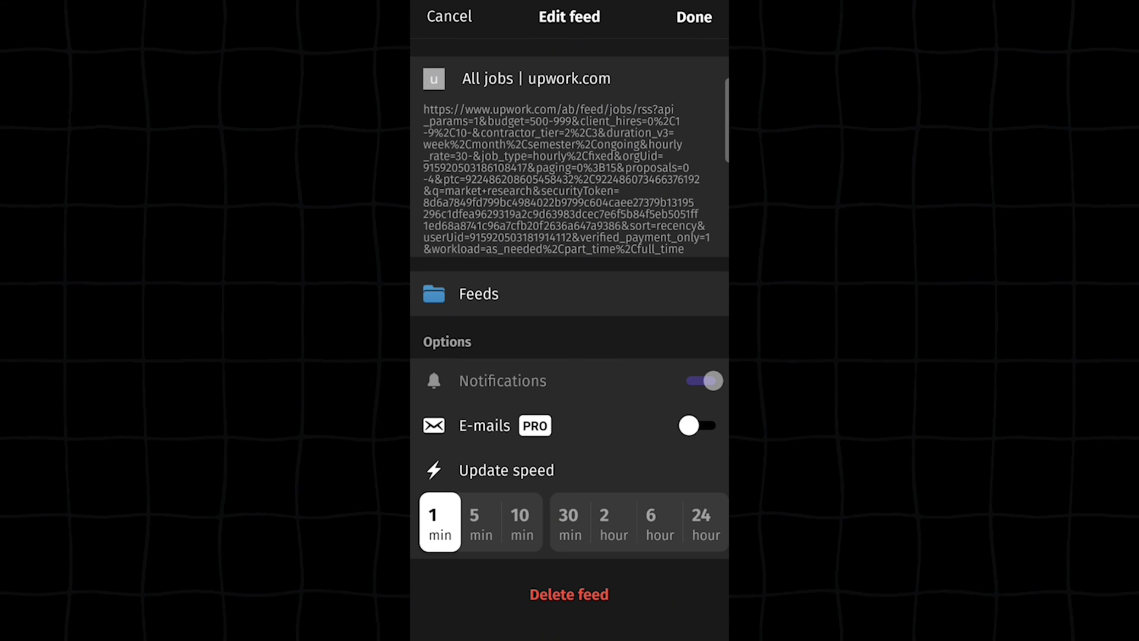
left_click(694, 17)
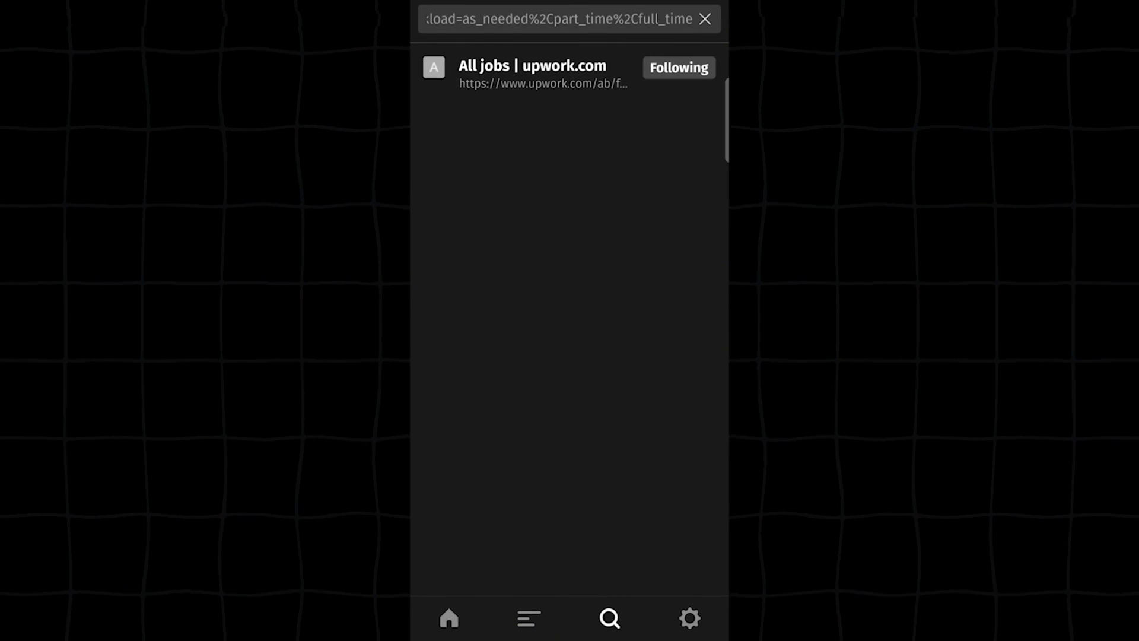
- Browse all posts on the feed reader's home page
left_click(568, 89)
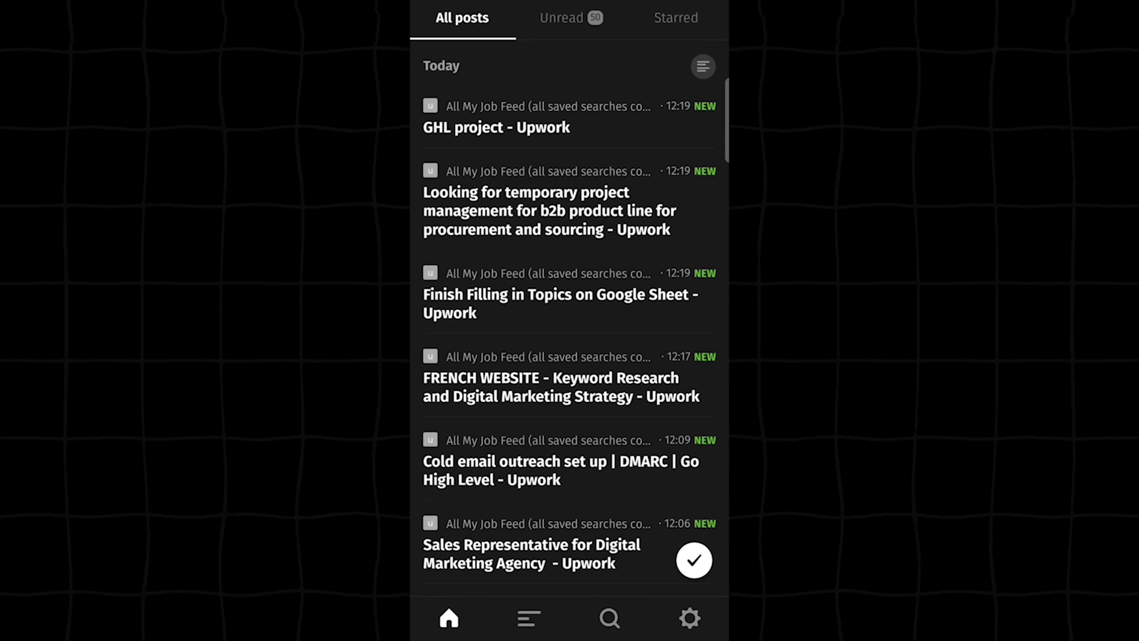
scroll(491, 257, "down", 6)
scroll(514, 360, "up", 6)
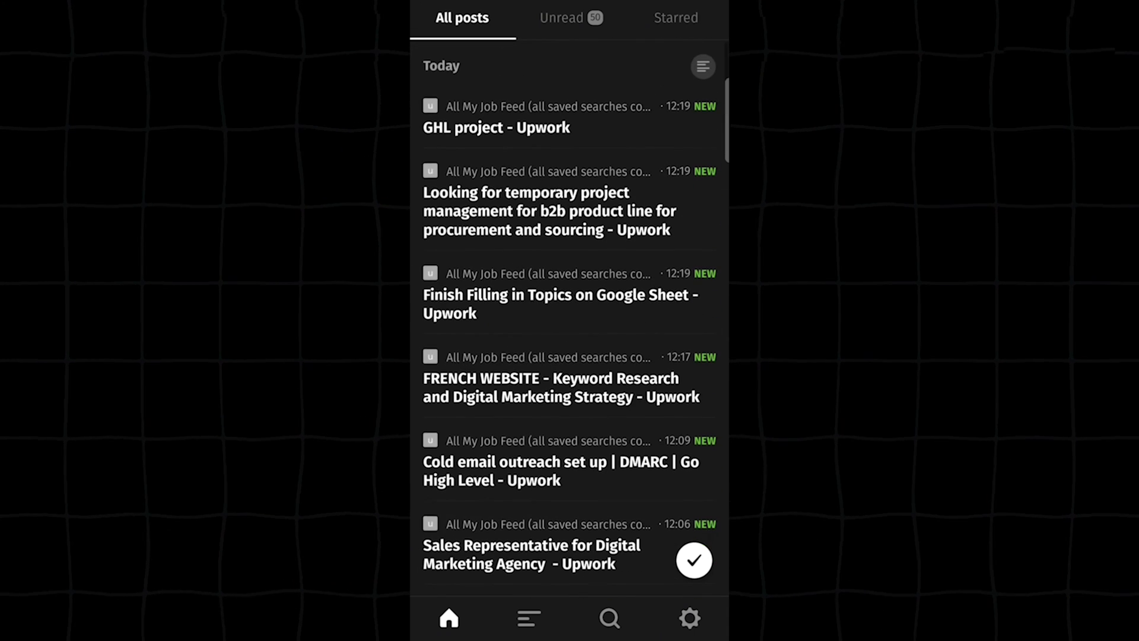
- Set the light theme to Sand and the dark theme to Grey, and check the posts list in the new theme
left_click(690, 618)
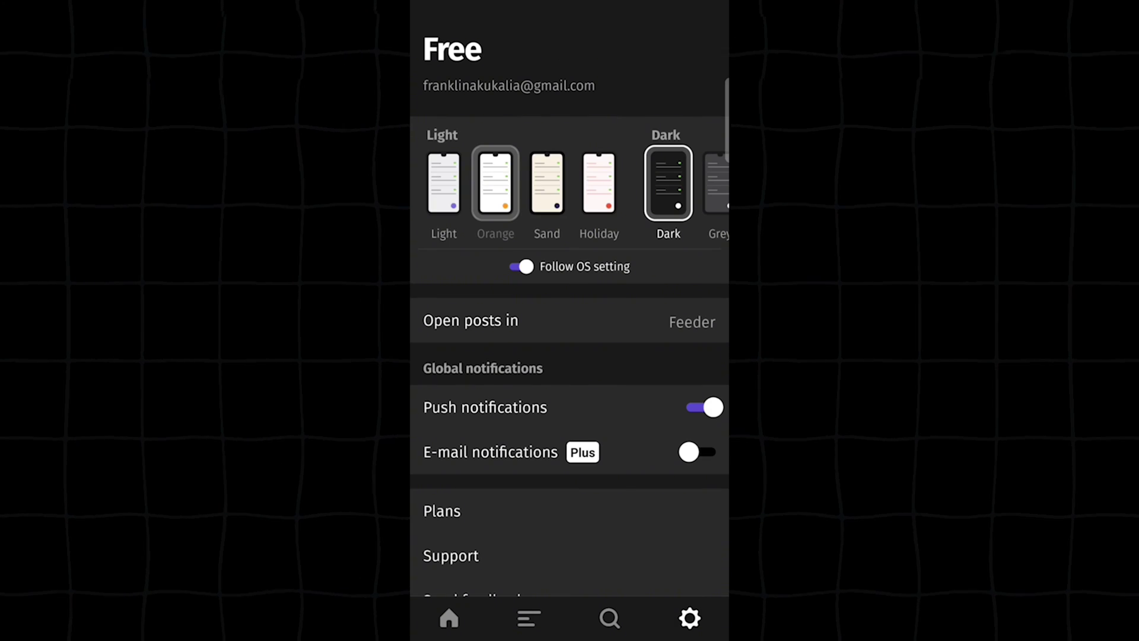
left_click(488, 323)
left_click_drag(629, 205, 593, 201)
left_click(547, 187)
left_click_drag(661, 217, 606, 222)
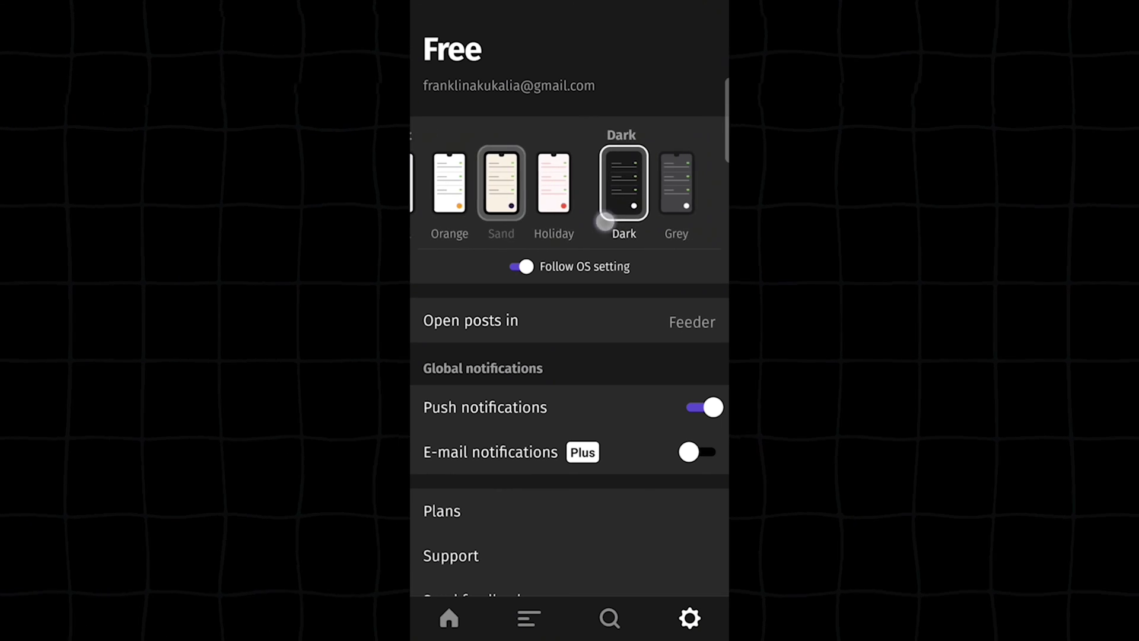
left_click(698, 185)
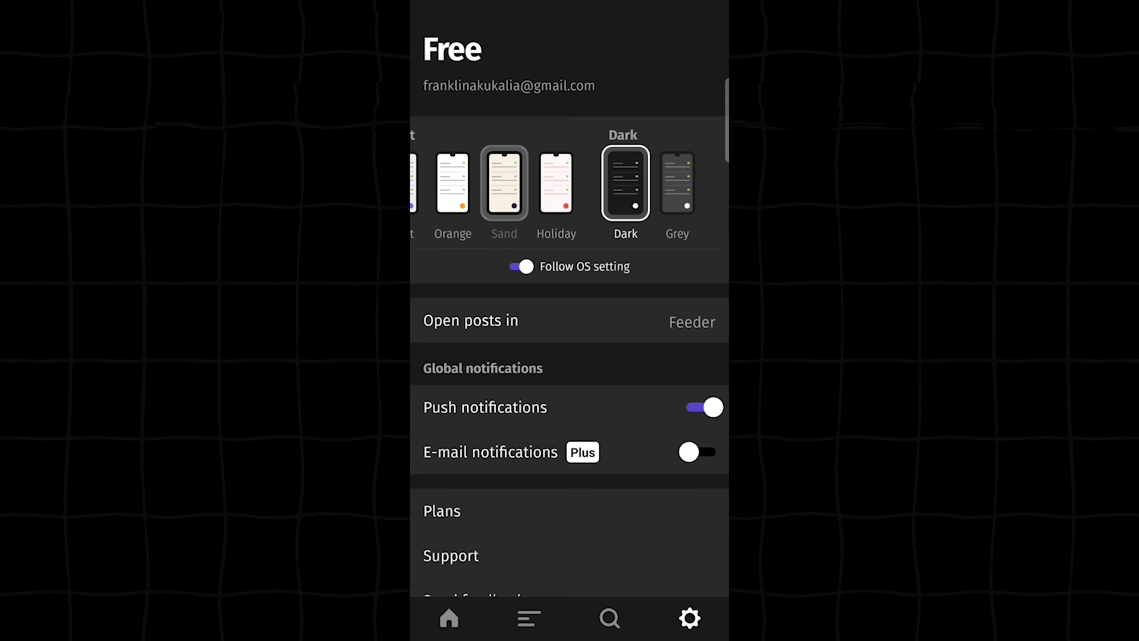
left_click(682, 193)
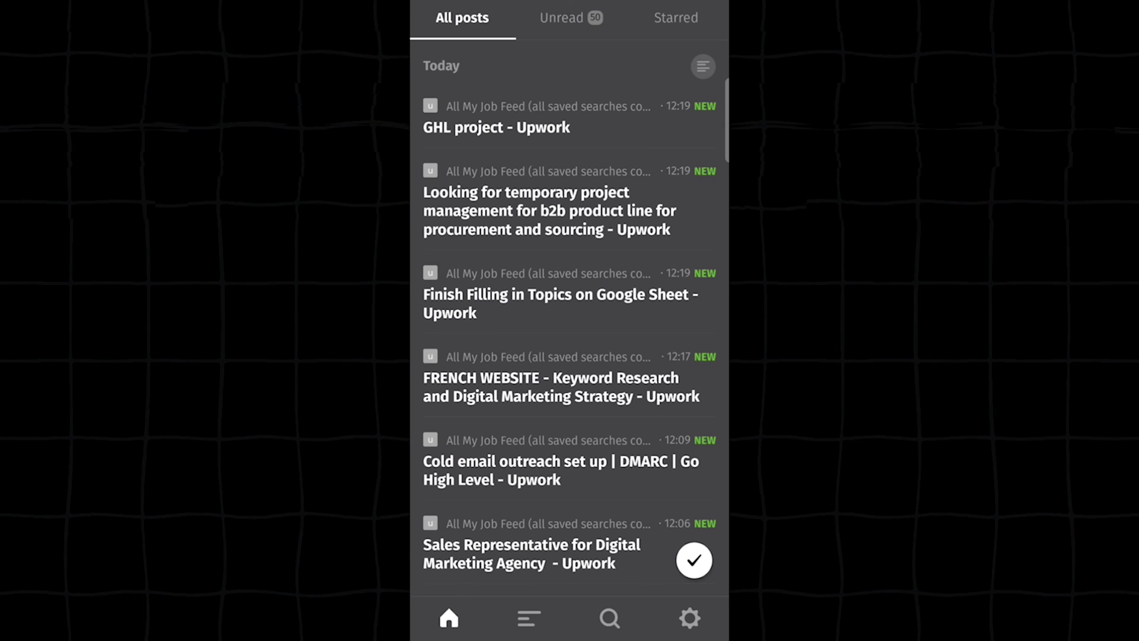
left_click_drag(635, 440, 668, 220)
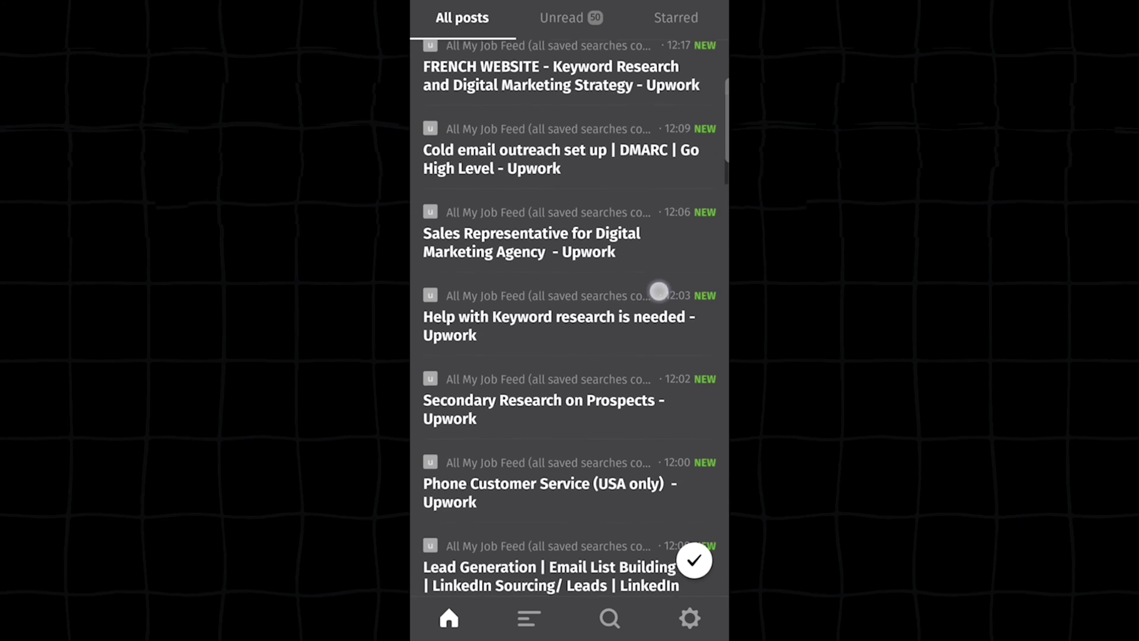
left_click_drag(659, 291, 658, 504)
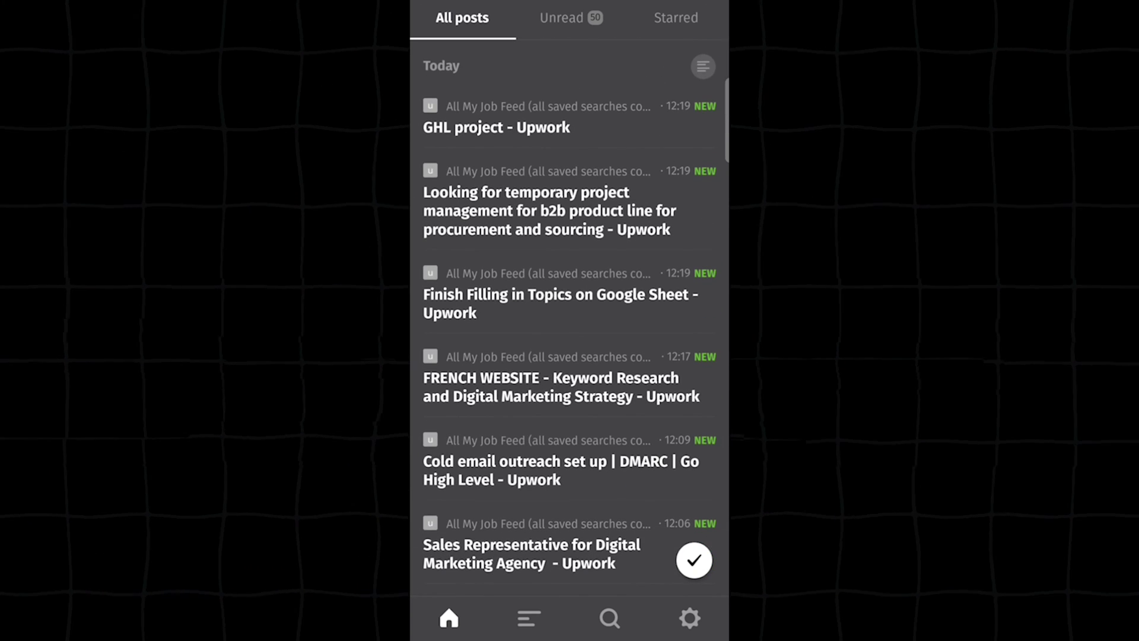
- Open the GHL project post in the feed, follow its apply link, and look over the Upwork page it leads to
left_click(569, 119)
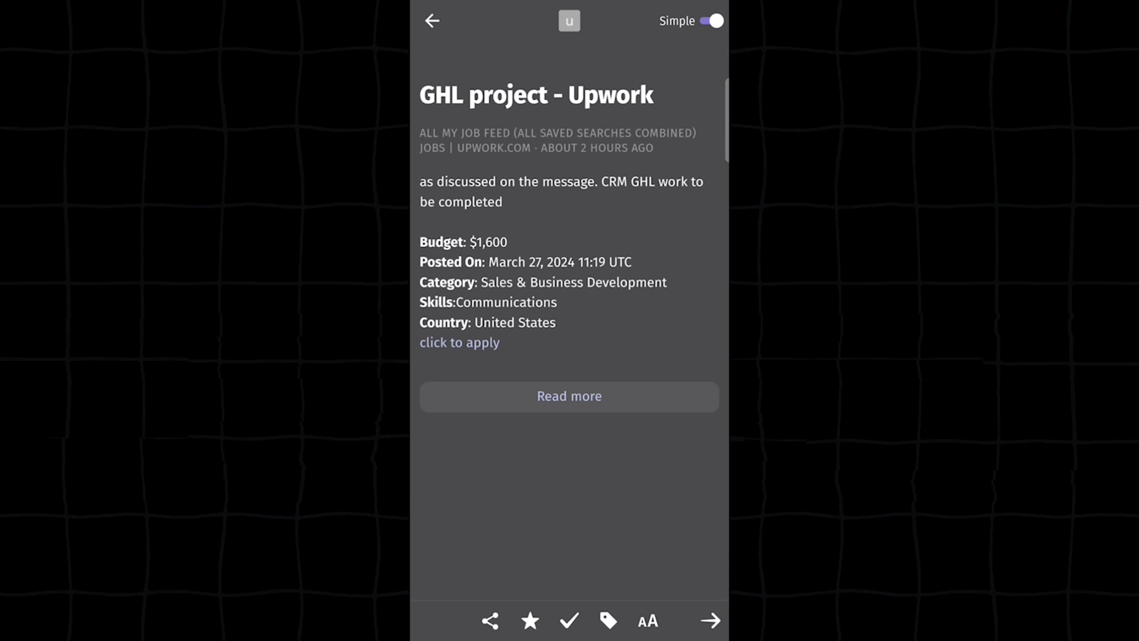
left_click(450, 340)
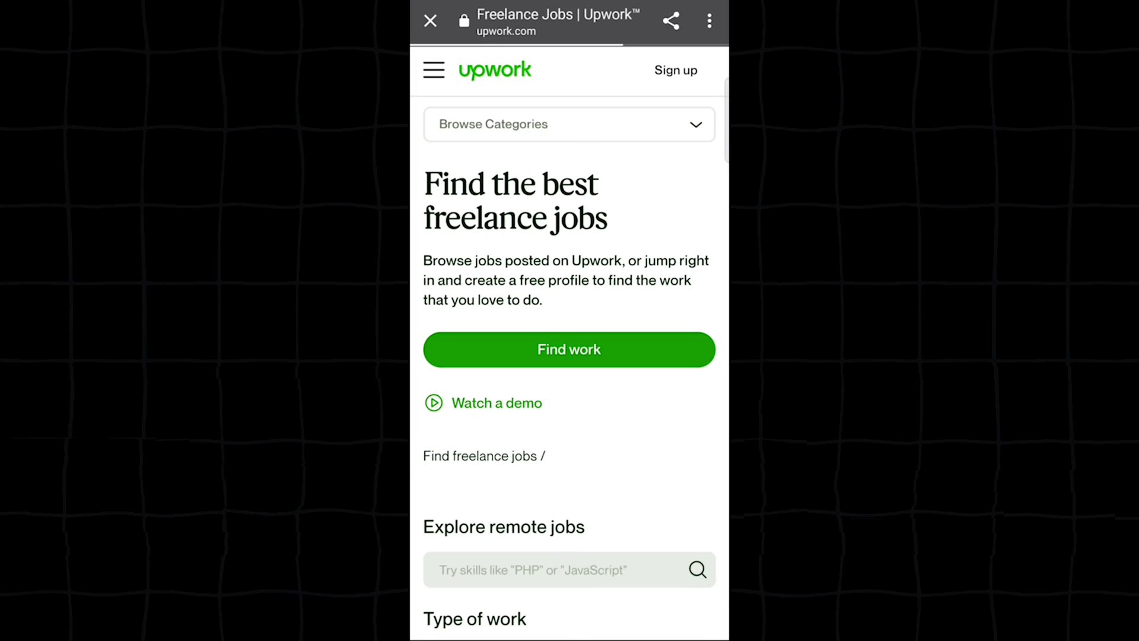
scroll(502, 417, "down", 1)
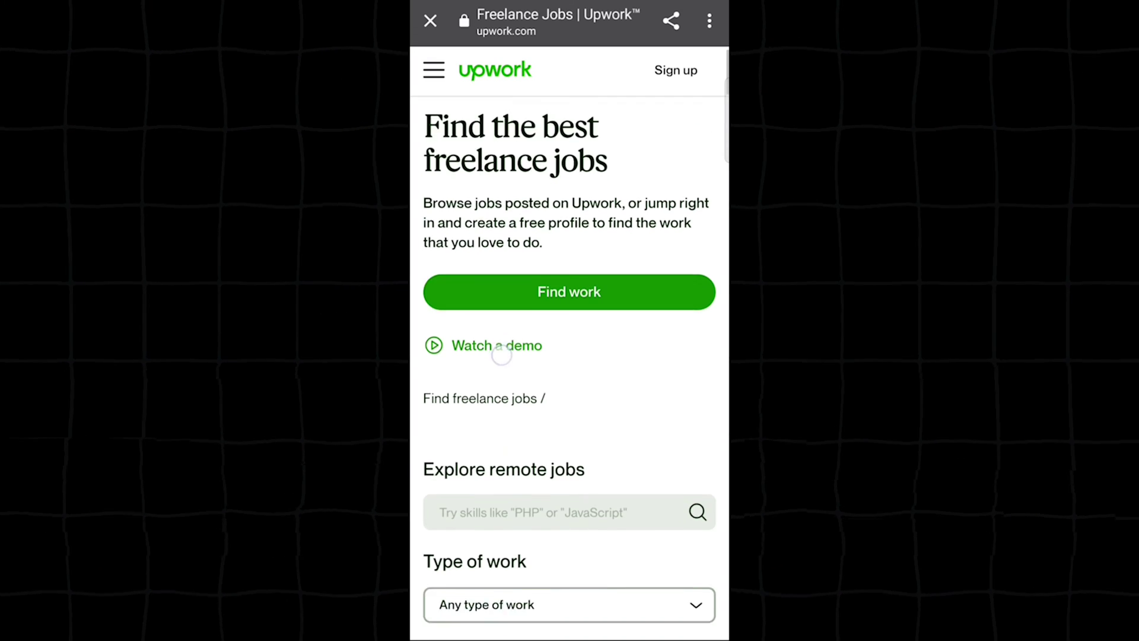
scroll(500, 355, "up", 1)
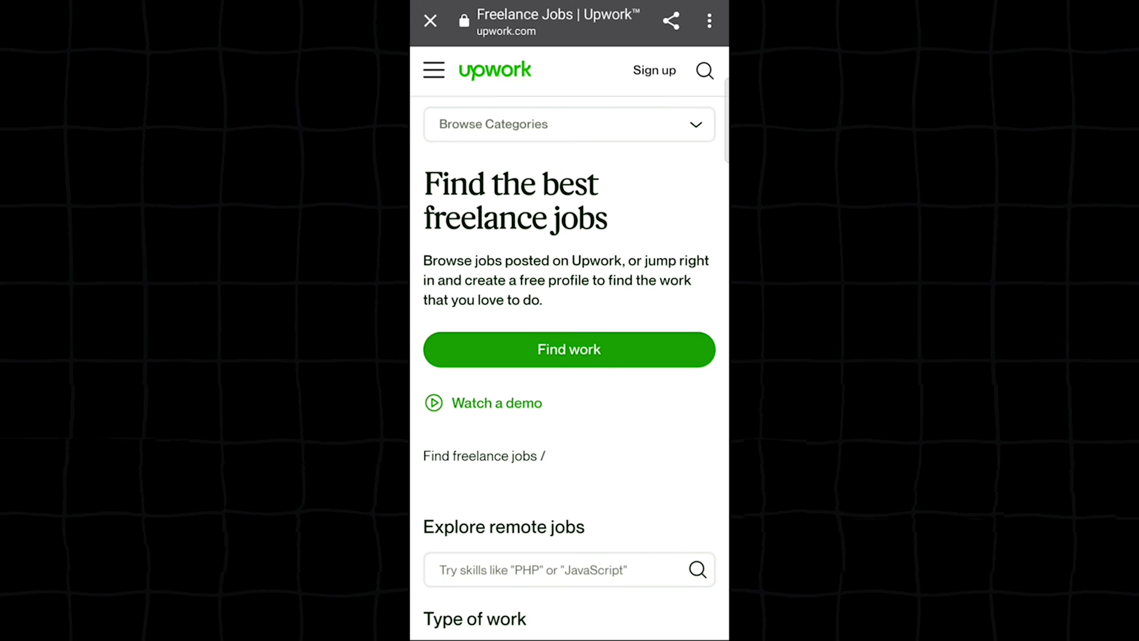
scroll(648, 279, "down", 4)
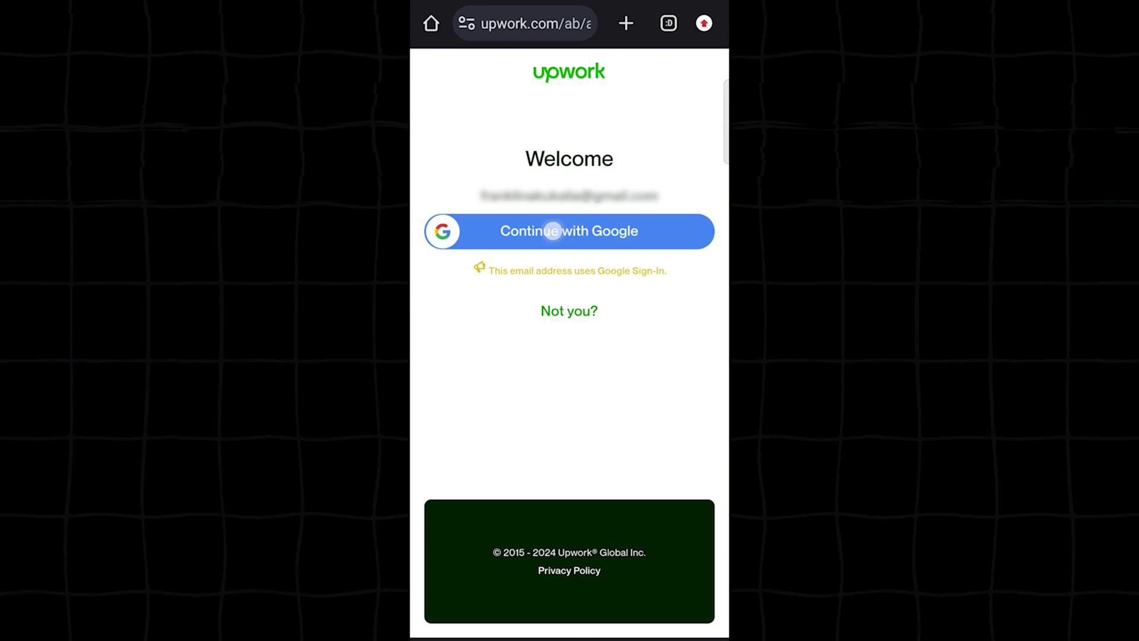
- Log in to Upwork with the account's Google sign-in, review the GHL project job details, and return to the feed's posts list
left_click(553, 231)
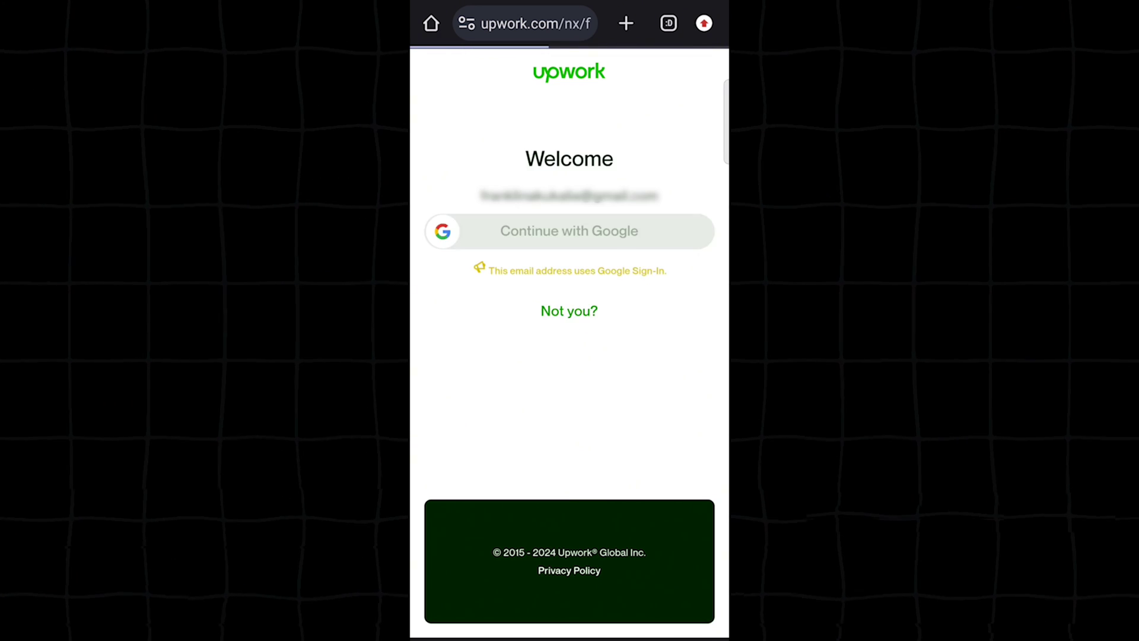
left_click(496, 639)
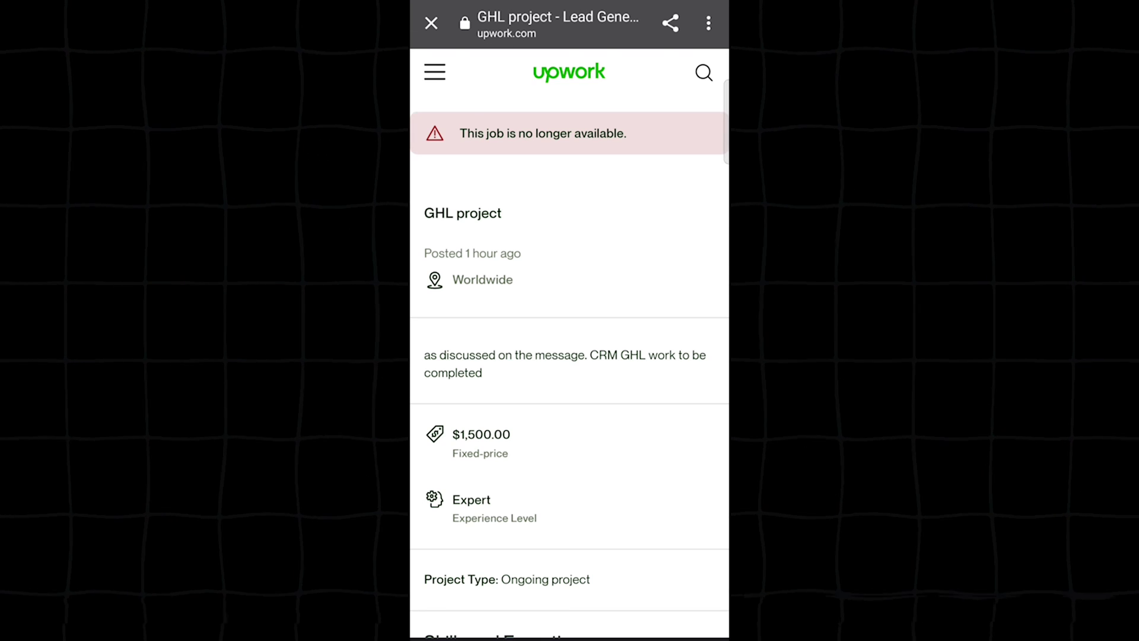
left_click_drag(648, 441, 676, 234)
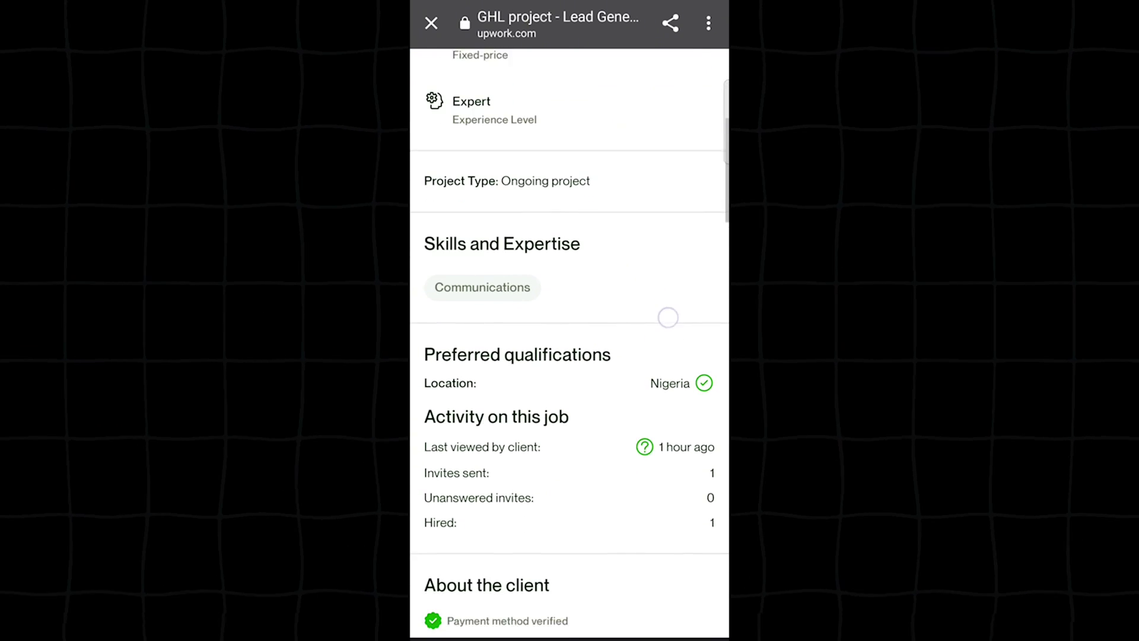
left_click_drag(668, 317, 659, 415)
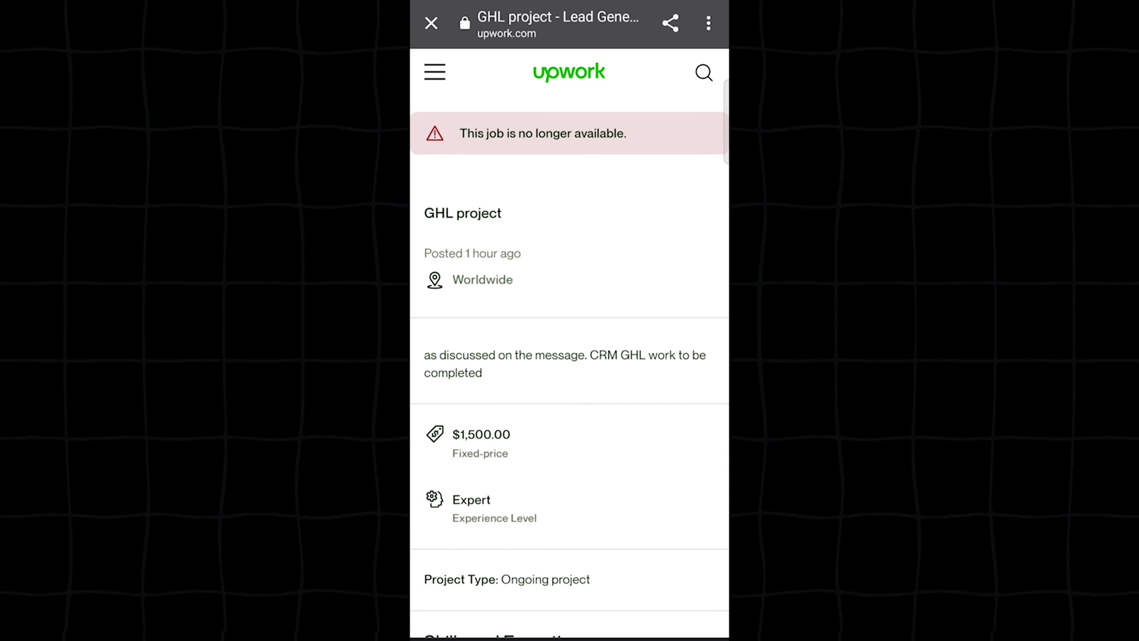
key("alt+Tab")
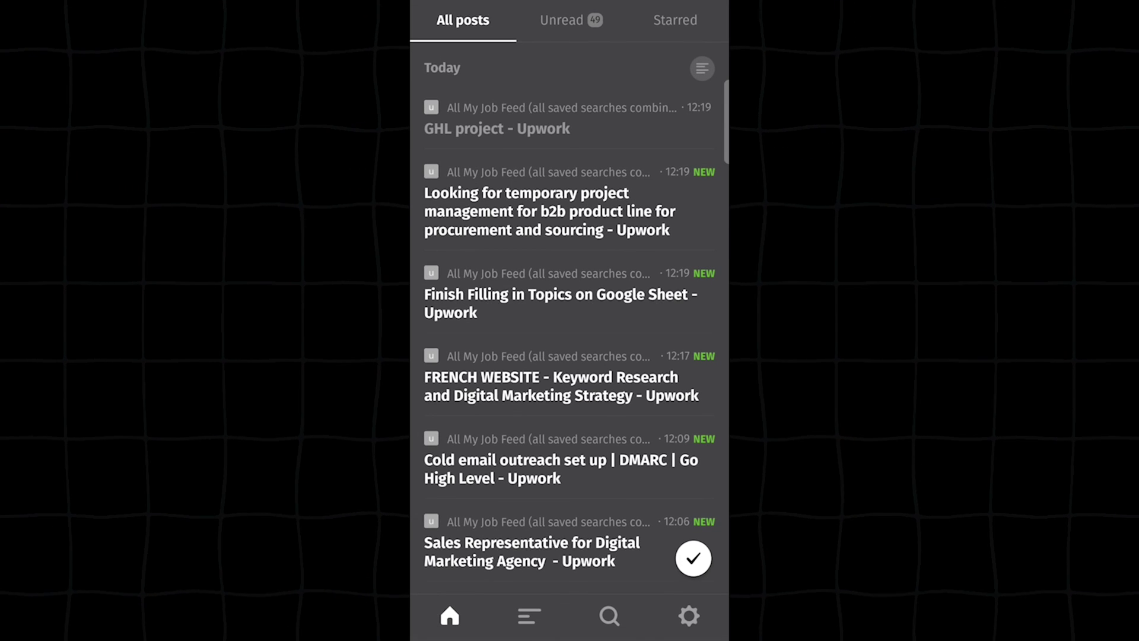
- Open the post about temporary project management for a b2b product line and follow its link to the Upwork job page
left_click_drag(662, 235, 676, 166)
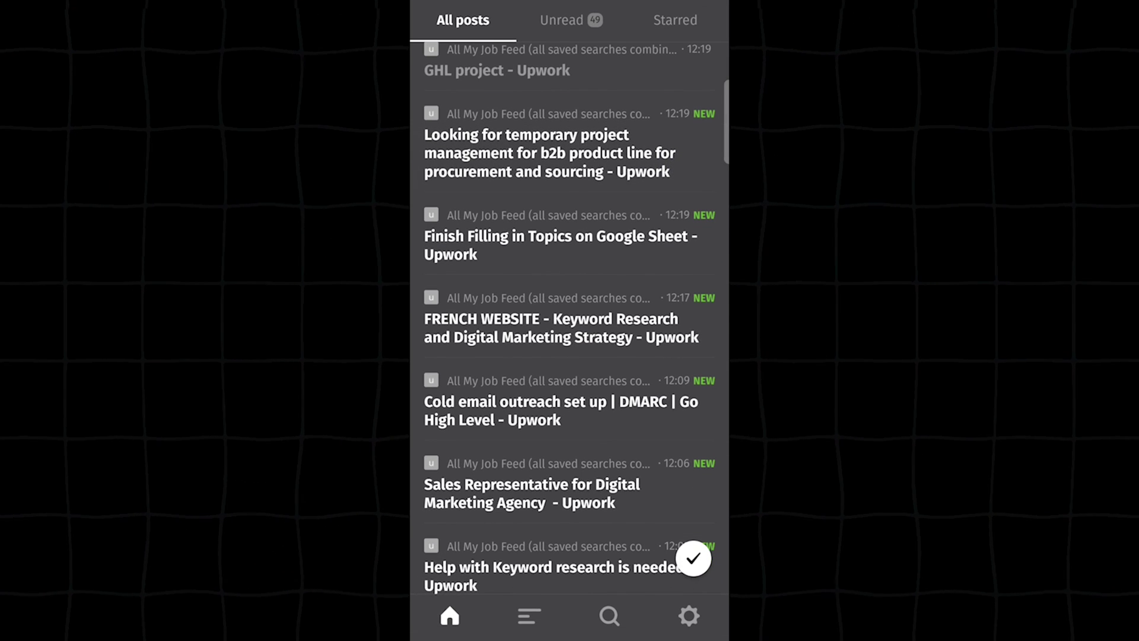
left_click(619, 145)
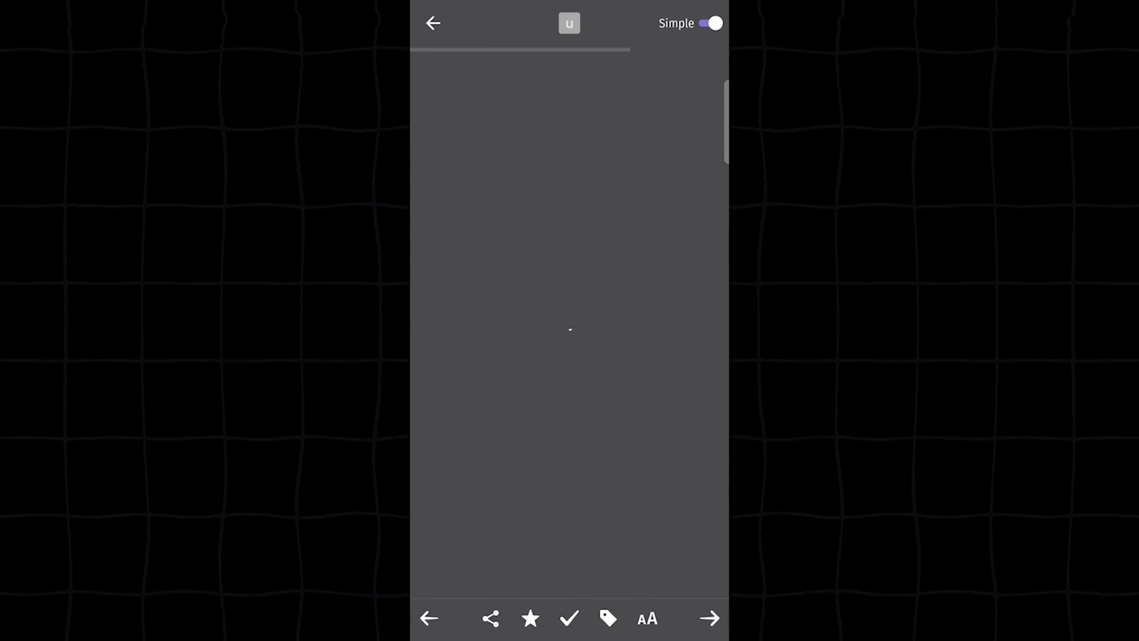
left_click_drag(649, 504, 697, 311)
left_click_drag(655, 445, 664, 321)
left_click(479, 497)
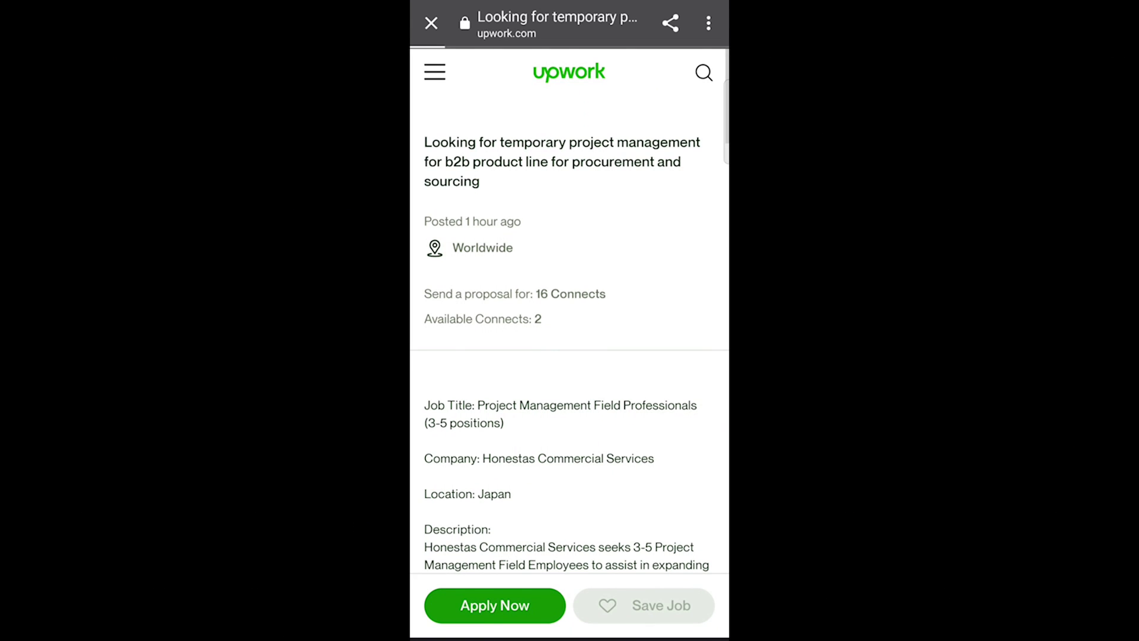
- Start a proposal for the temporary project management job, dismiss the Buy Connects dialog, and review the proposal form
left_click_drag(653, 463, 651, 318)
left_click(508, 606)
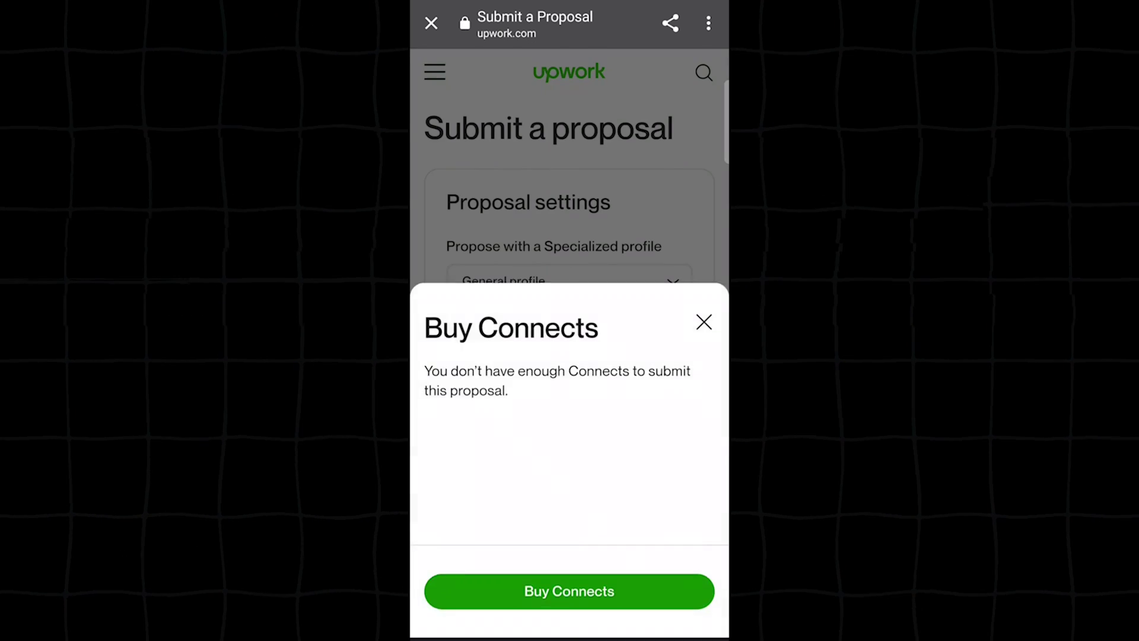
left_click(697, 359)
left_click(704, 322)
scroll(570, 345, "down", 8)
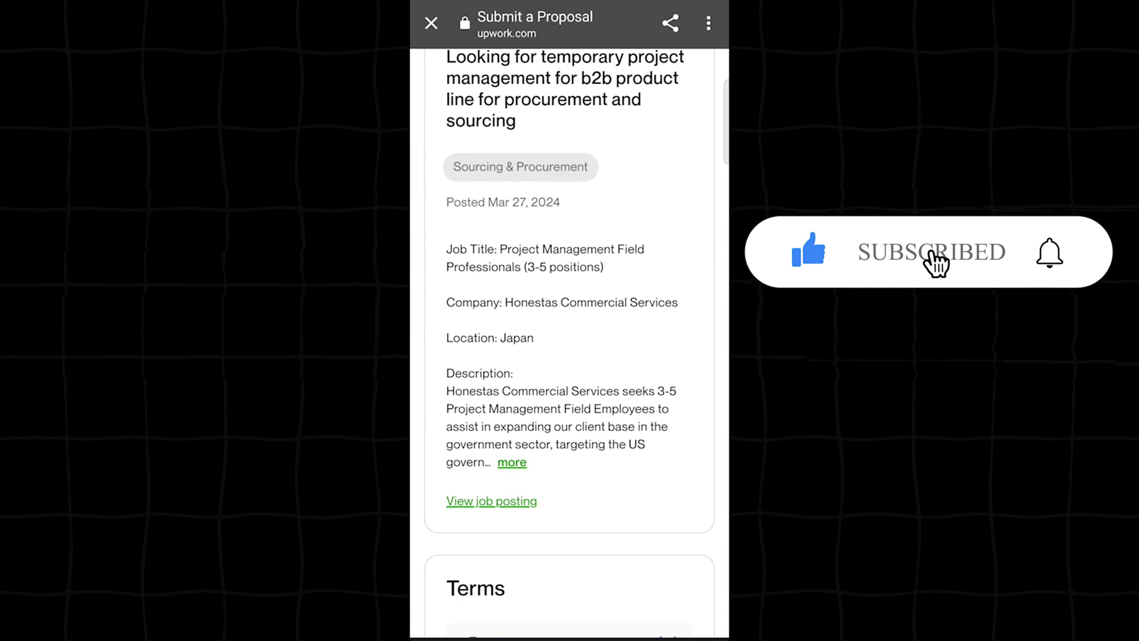
scroll(688, 442, "up", 8)
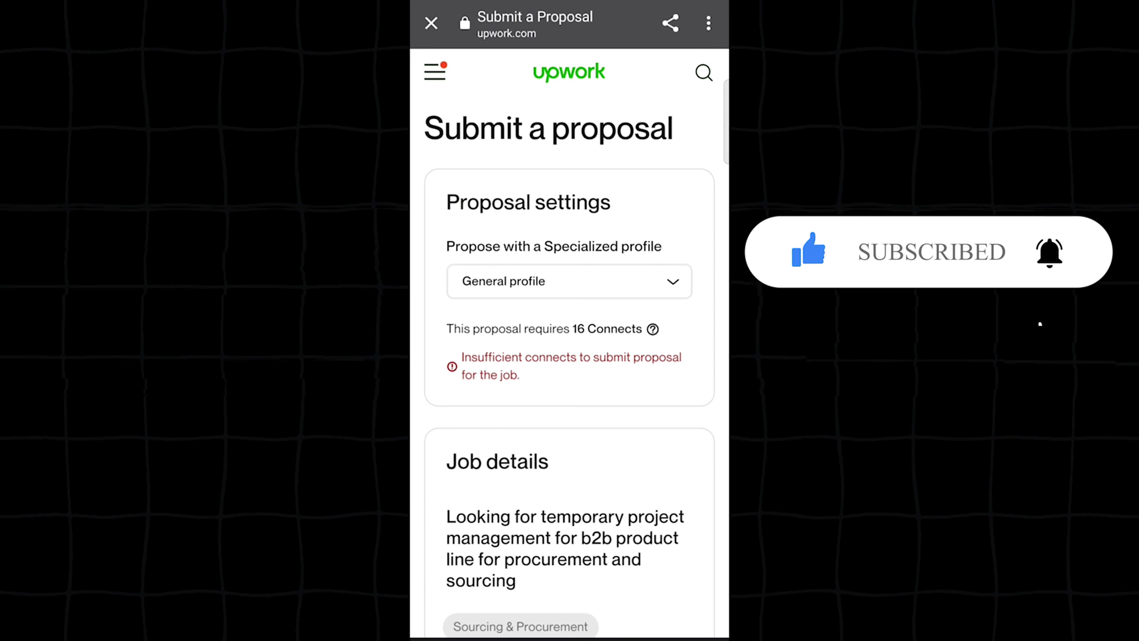